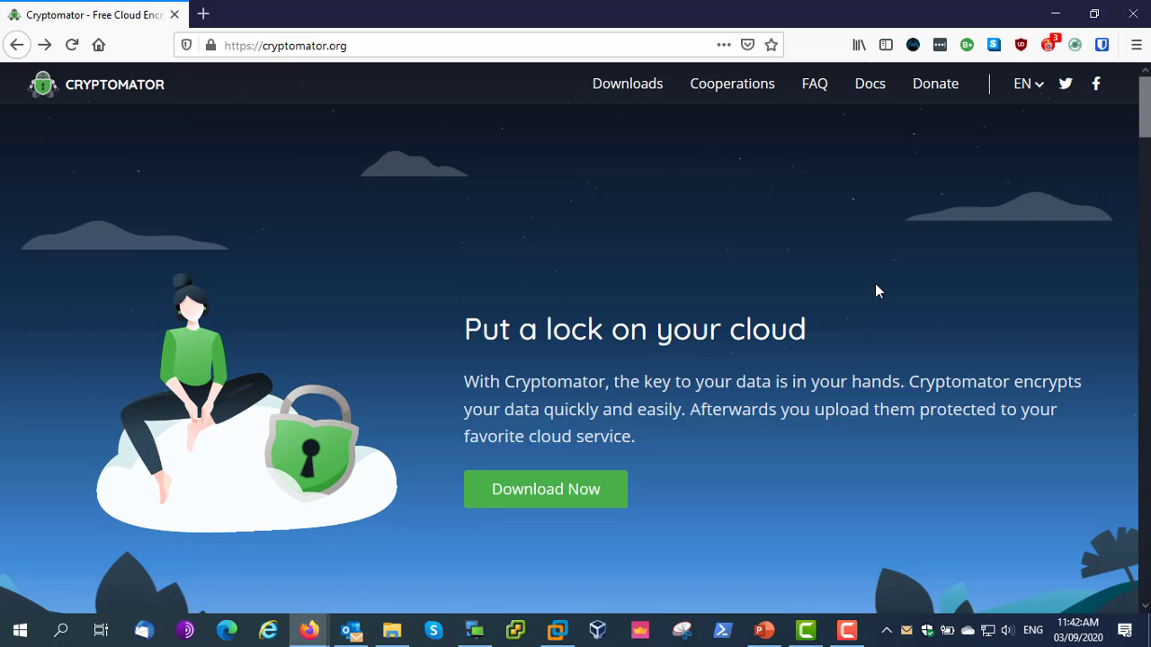
Download and save the Cryptomator 1.5.8 Windows EXE installer from the Cryptomator downloads page.
click(522, 490)
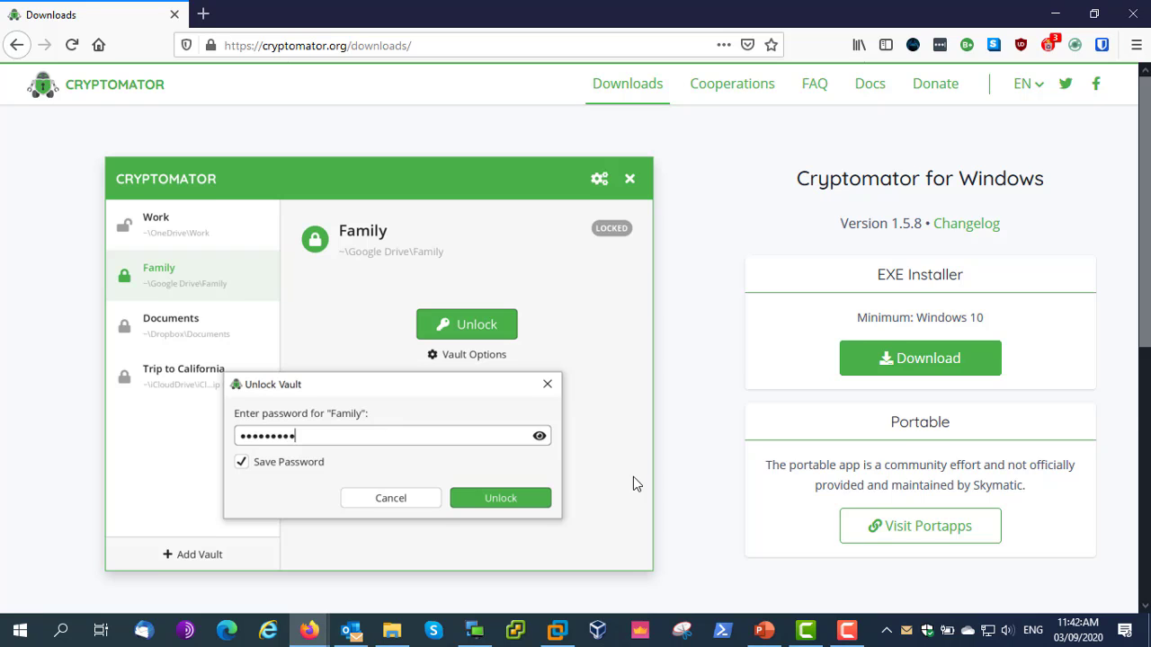
scroll(633, 484, down, 5)
scroll(340, 292, up, 1)
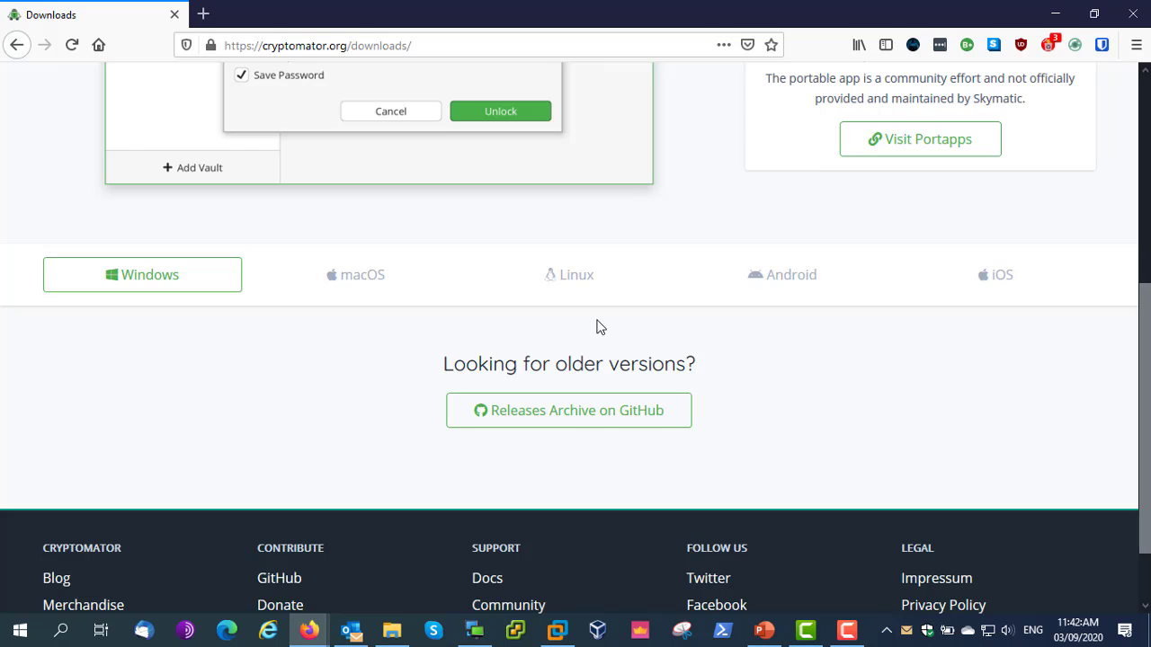
scroll(601, 326, up, 4)
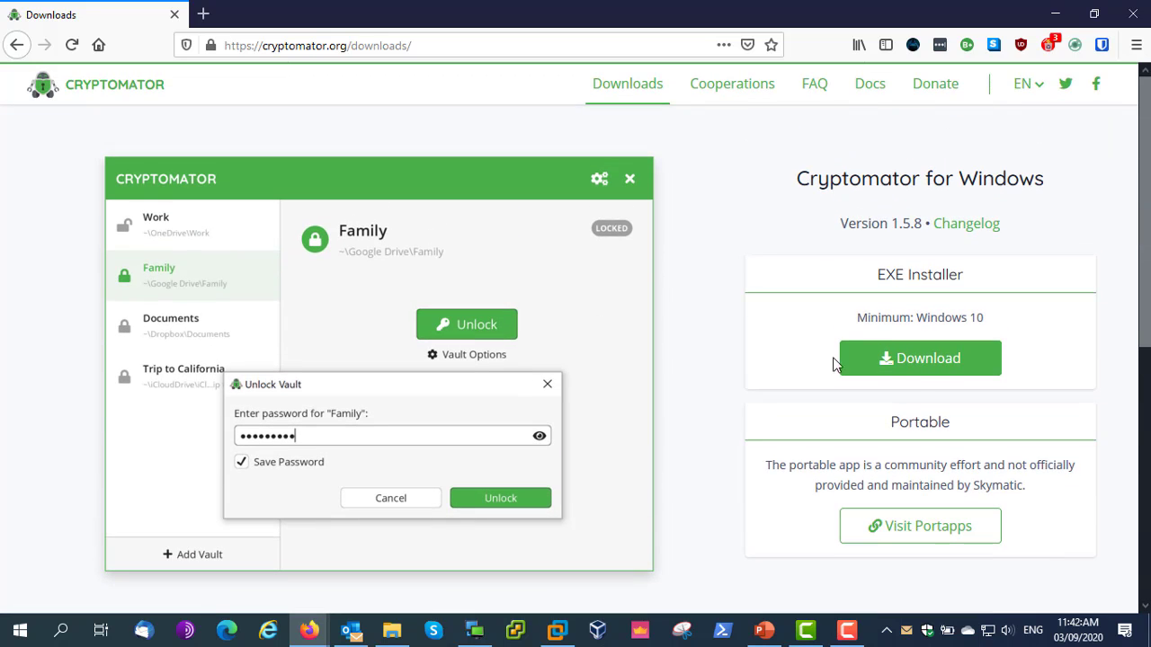
click(925, 360)
click(872, 341)
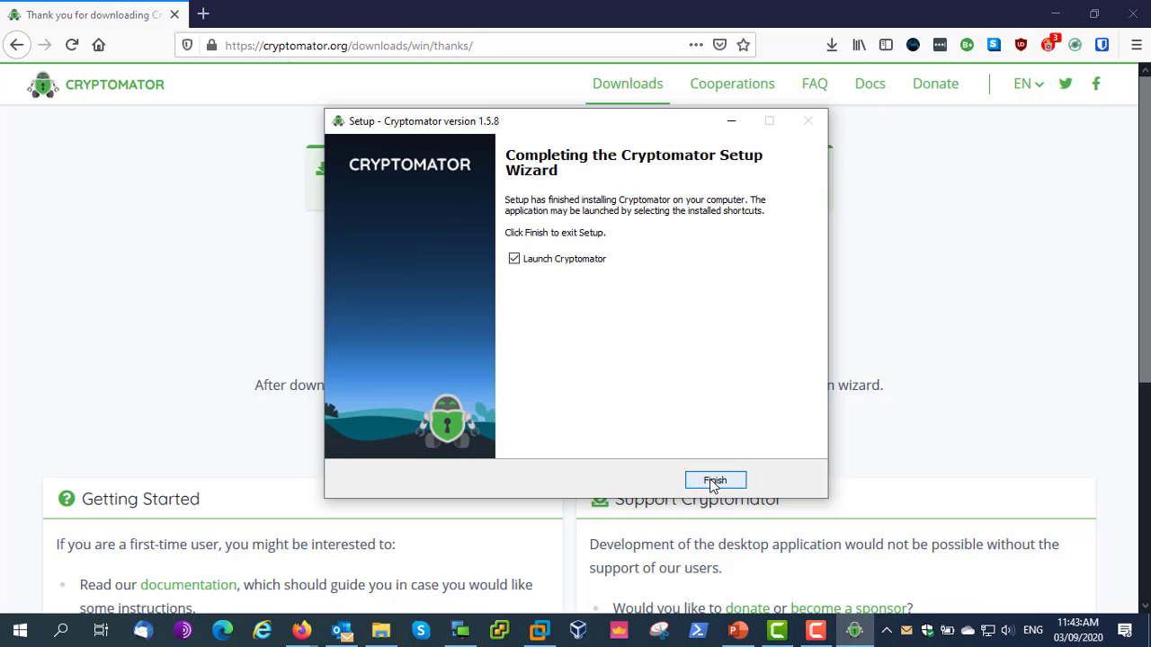
Finish the Cryptomator setup wizard with Launch Cryptomator left ticked.
drag(713, 484, 746, 454)
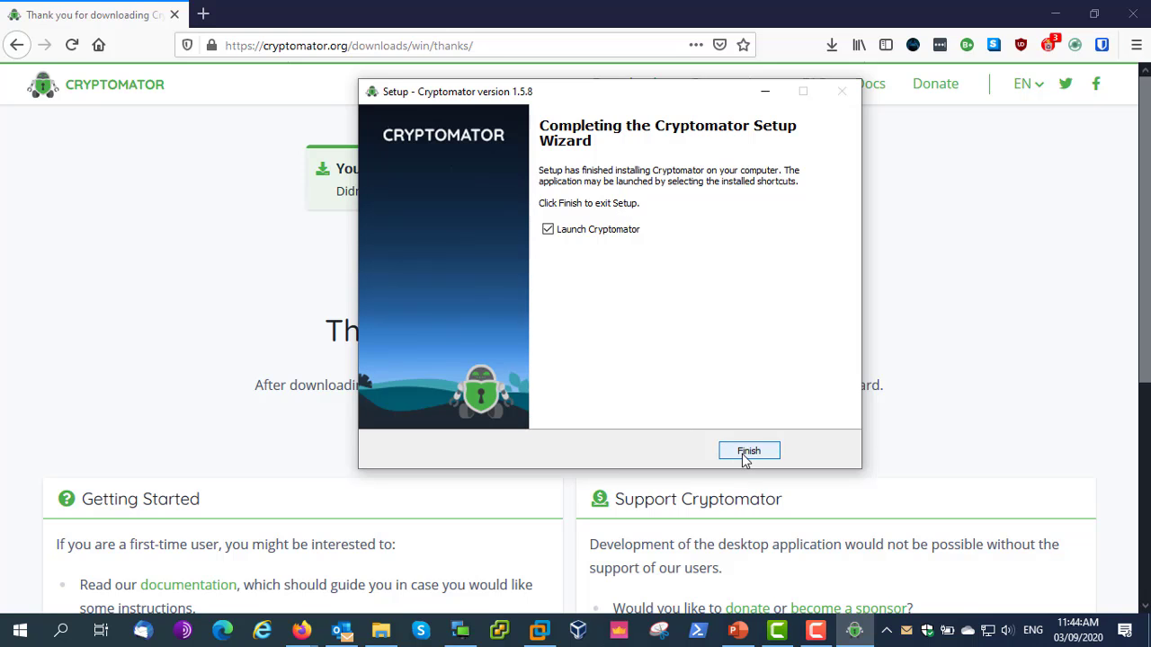
click(743, 455)
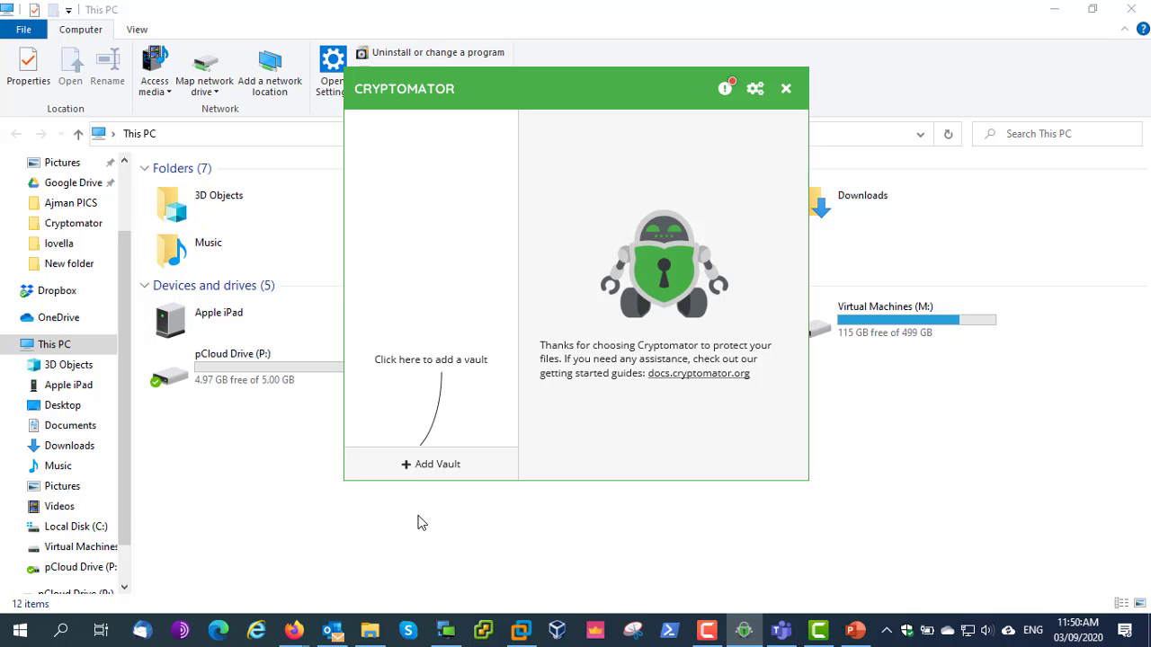
Create a new vault named 'Personal' and pick Dropbox as its storage location.
click(421, 467)
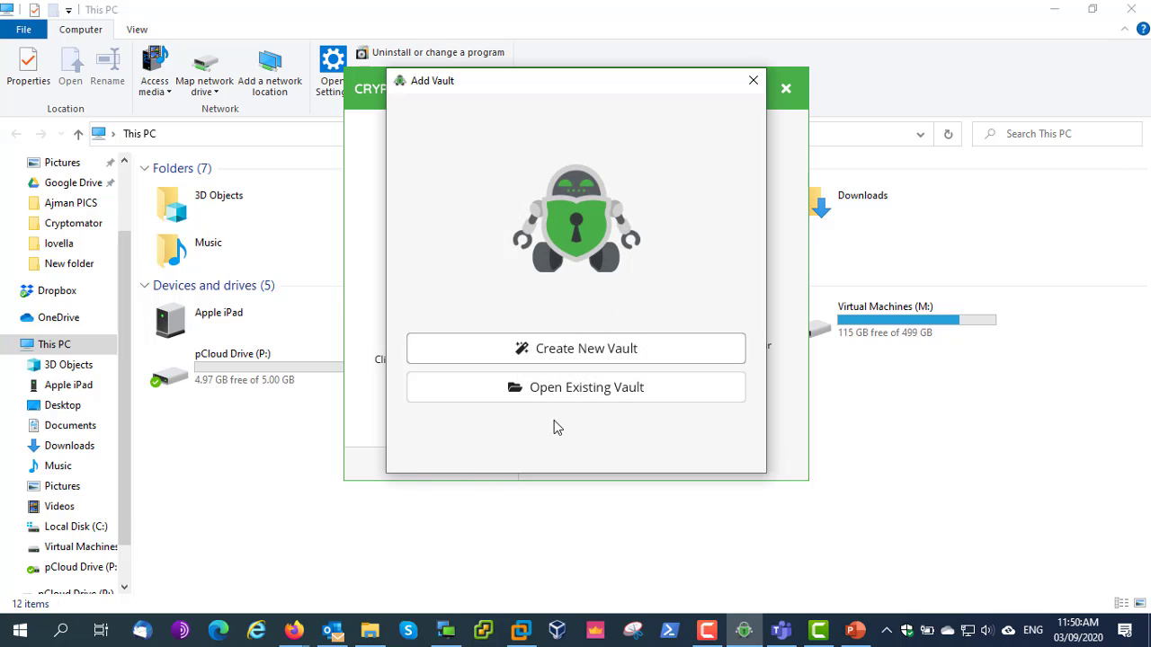
click(578, 353)
text(Per)
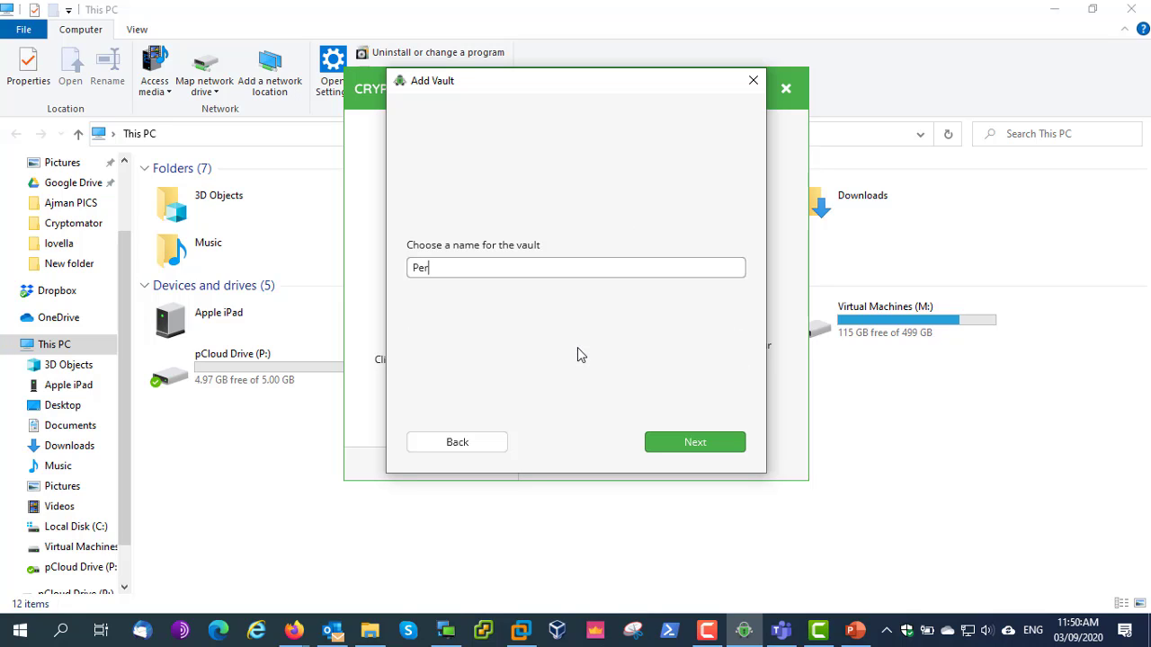
text(sonal)
click(703, 444)
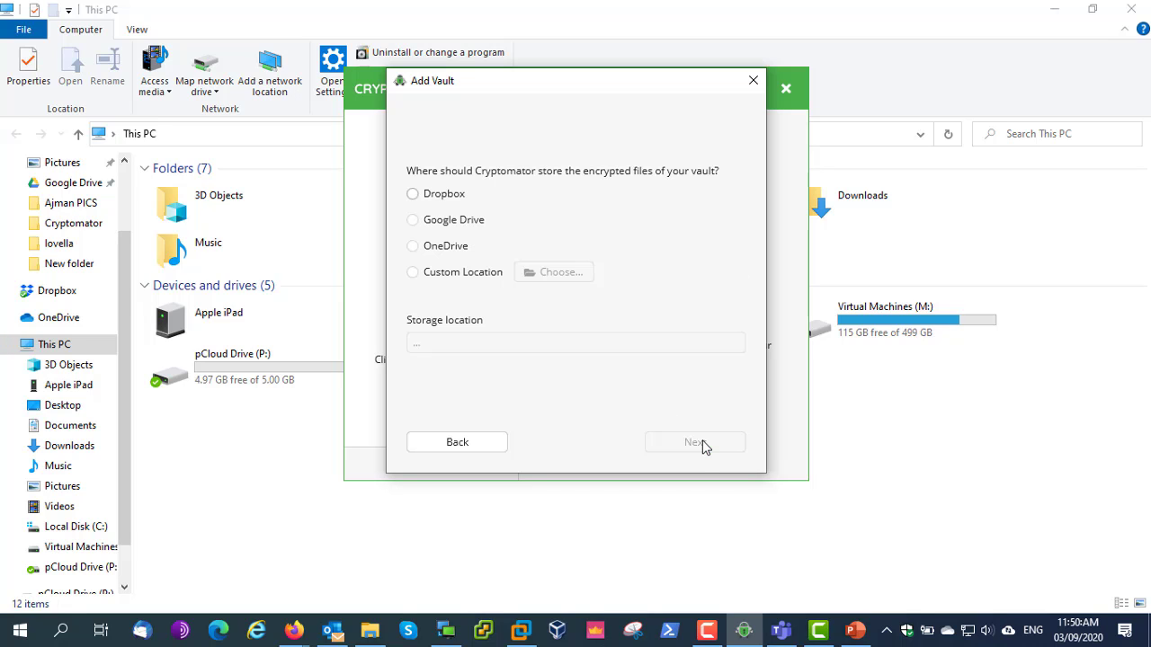
click(413, 194)
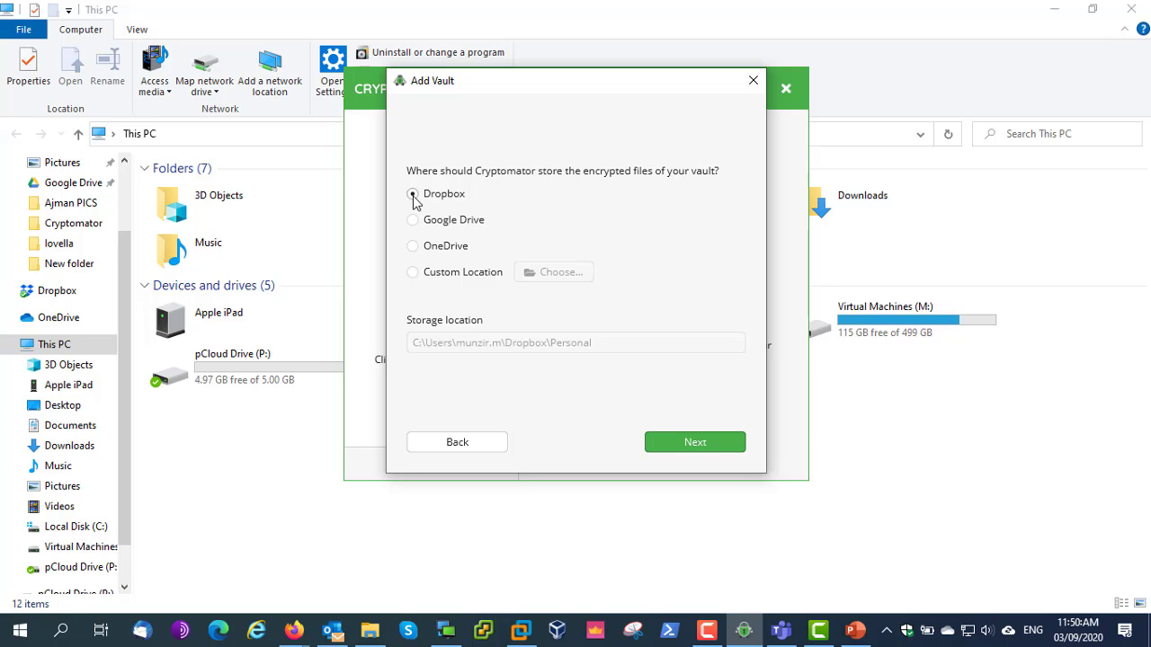
Enter and confirm a password for the Personal vault.
click(711, 446)
text(**********)
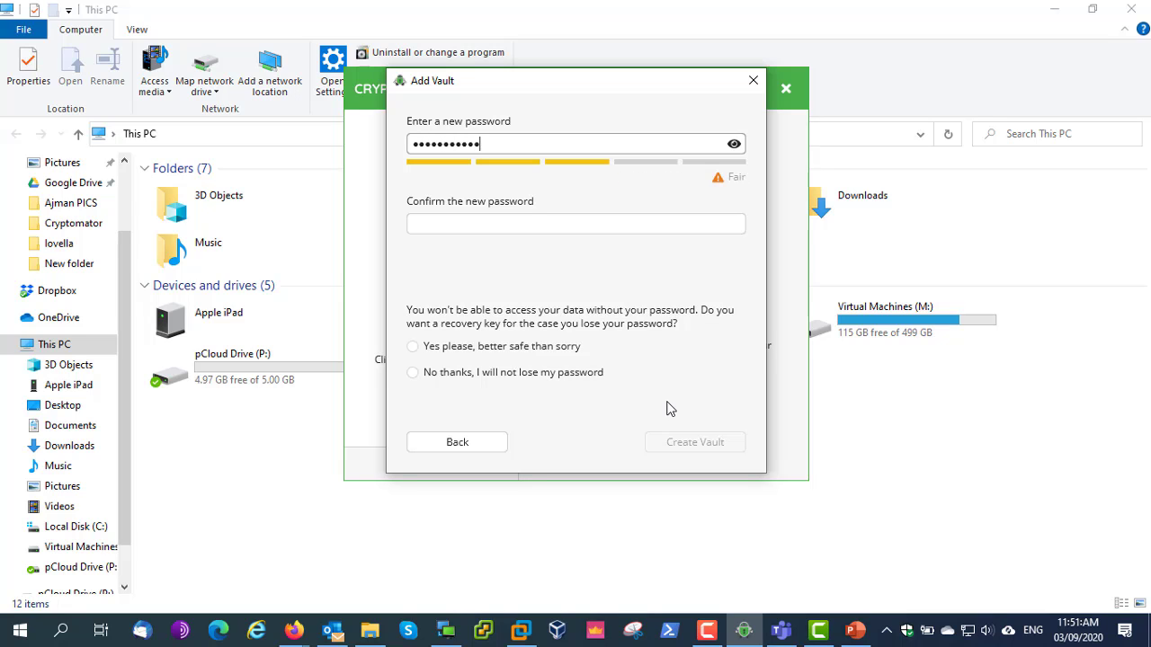
text(*)
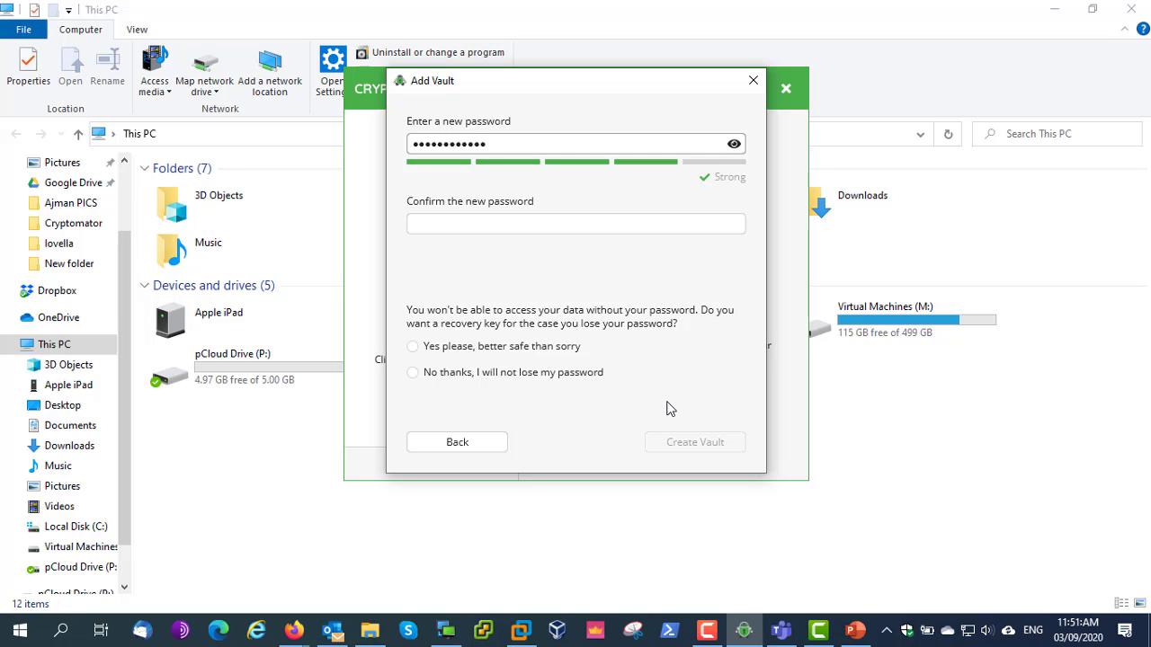
click(621, 223)
text(****)
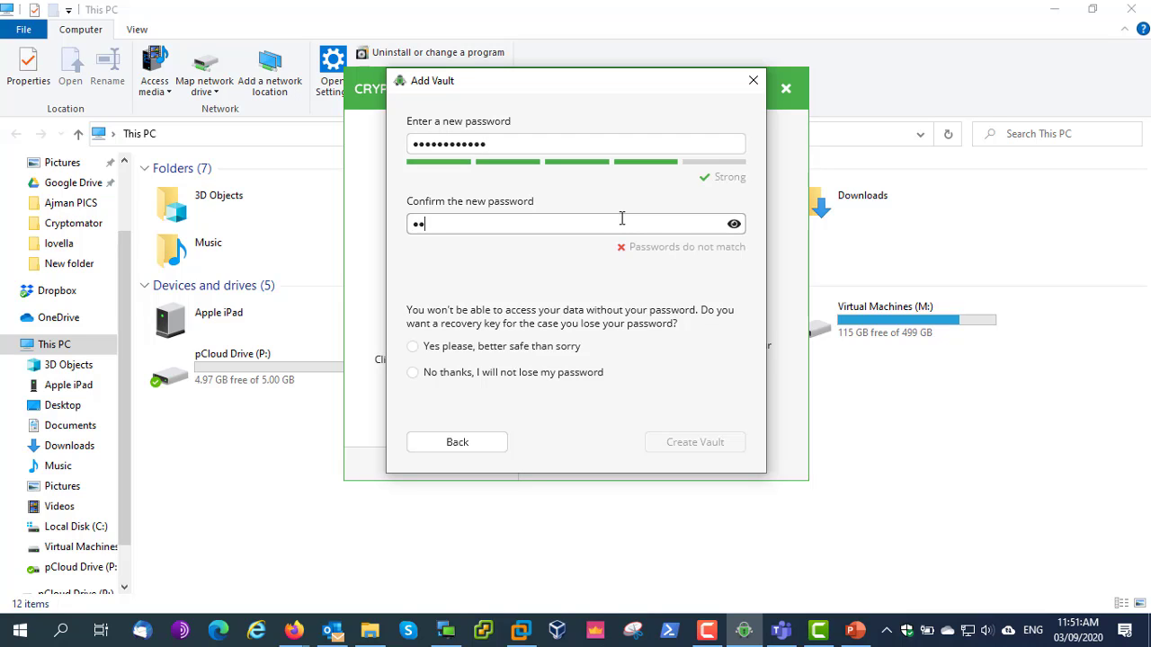
text(********)
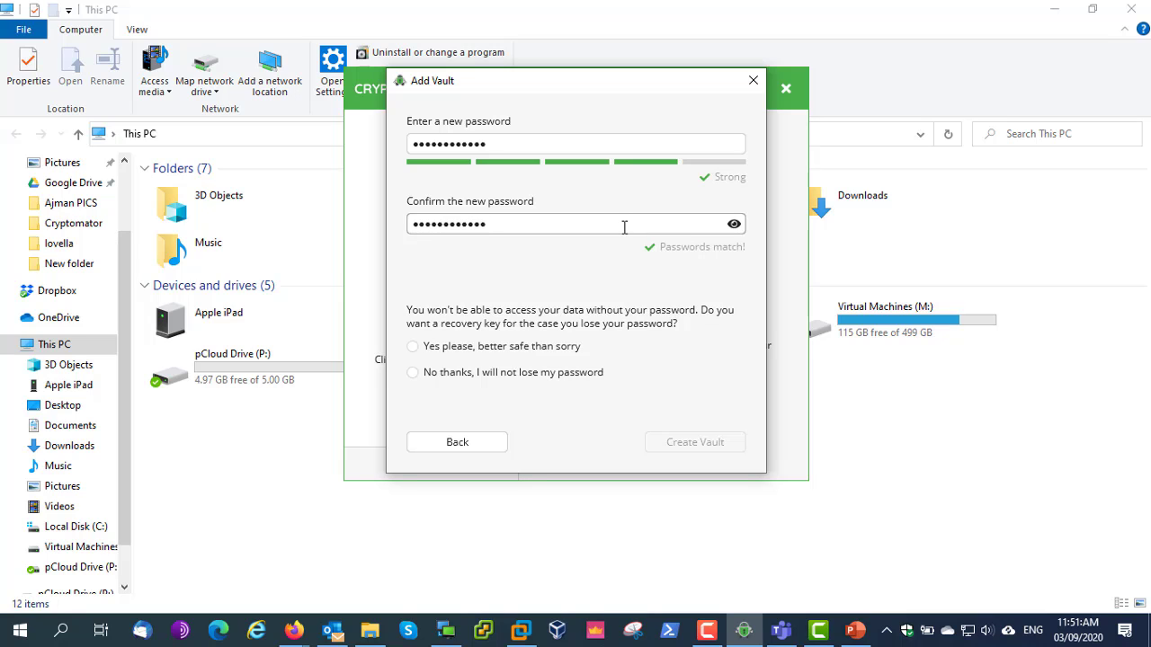
Opt in to a recovery key, create the vault, copy the key, and finish without unlocking.
click(415, 348)
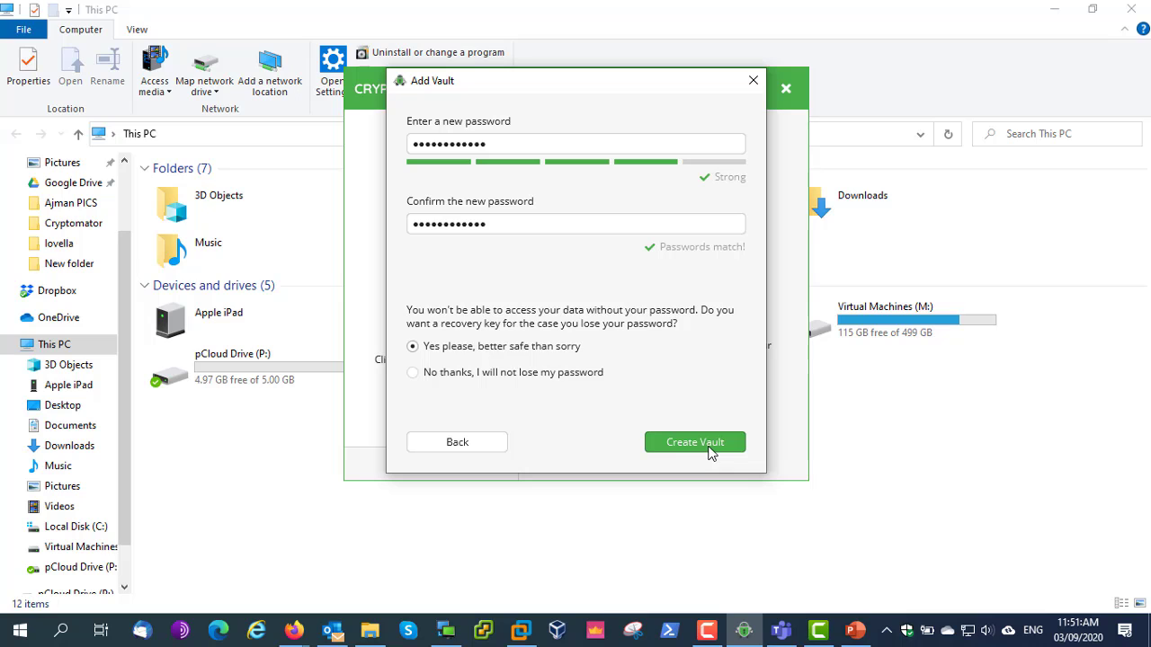
click(709, 442)
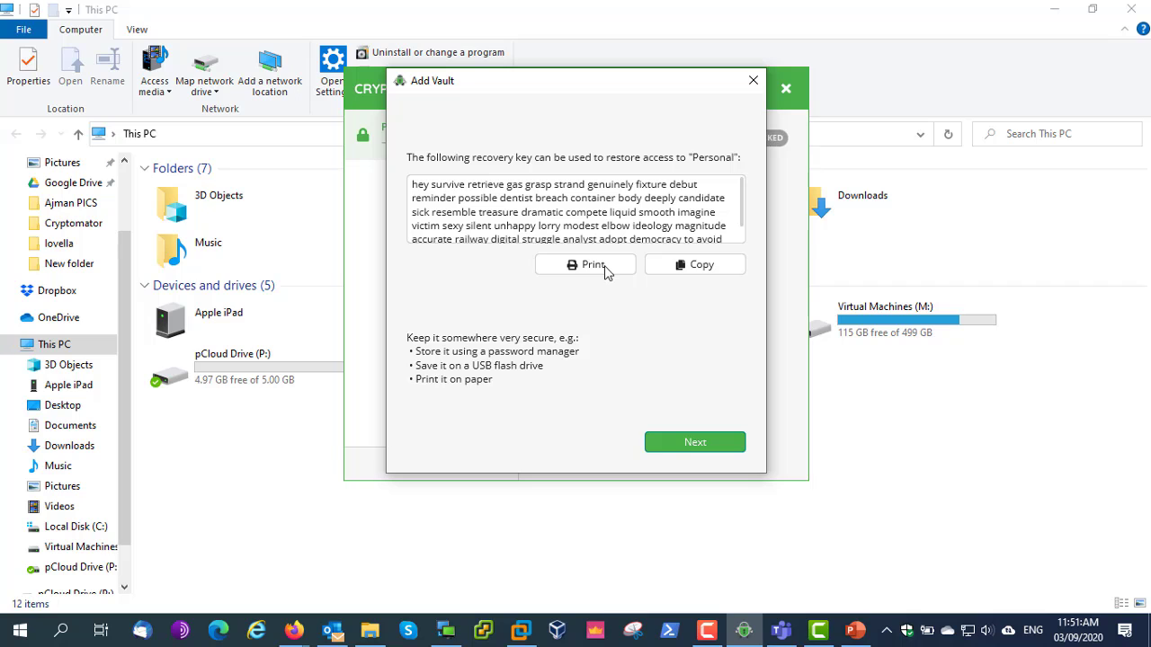
click(723, 266)
click(702, 444)
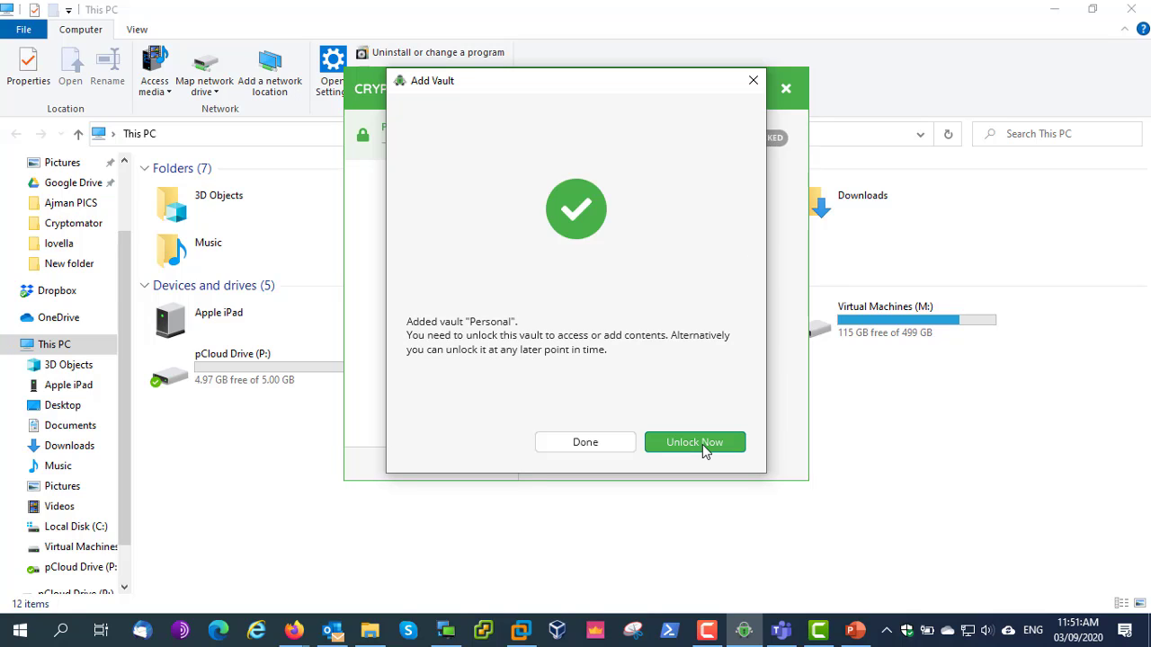
click(620, 444)
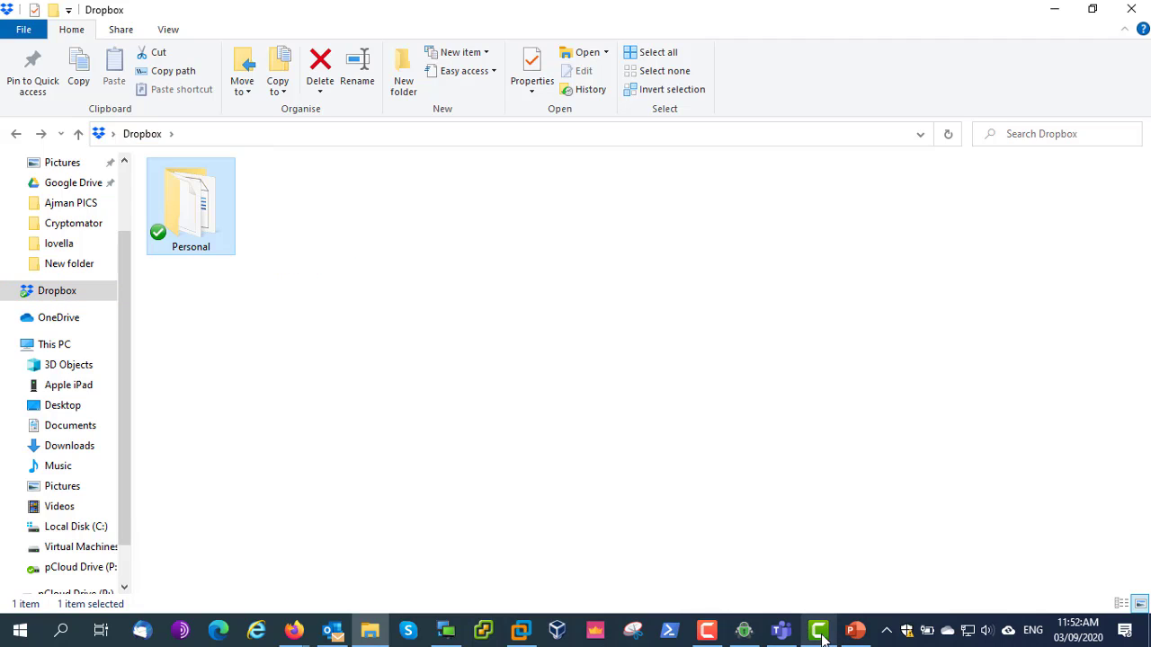
Unlock the Personal vault with its password and select the mounted Personal (E:) drive.
click(745, 630)
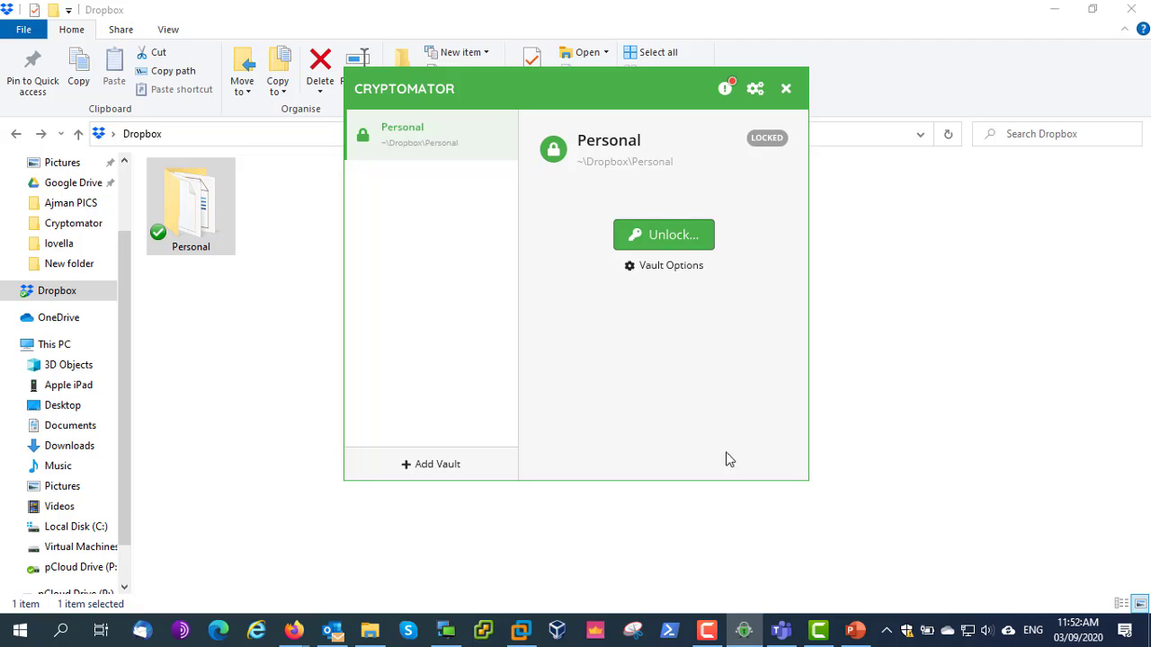
click(650, 236)
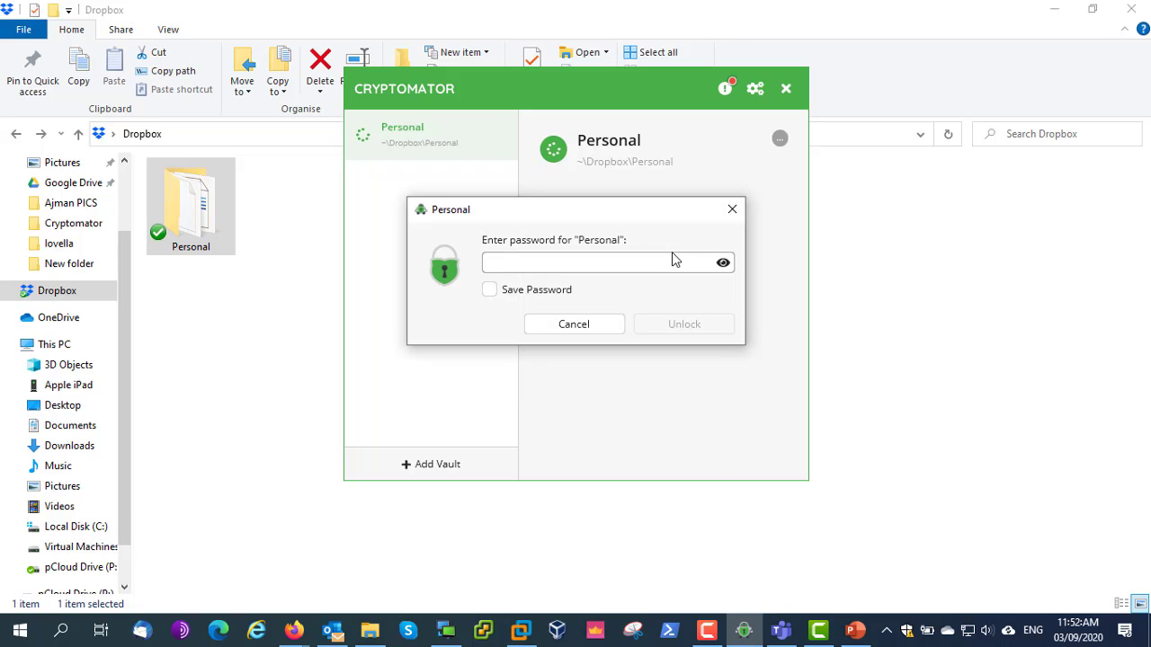
text(•••••)
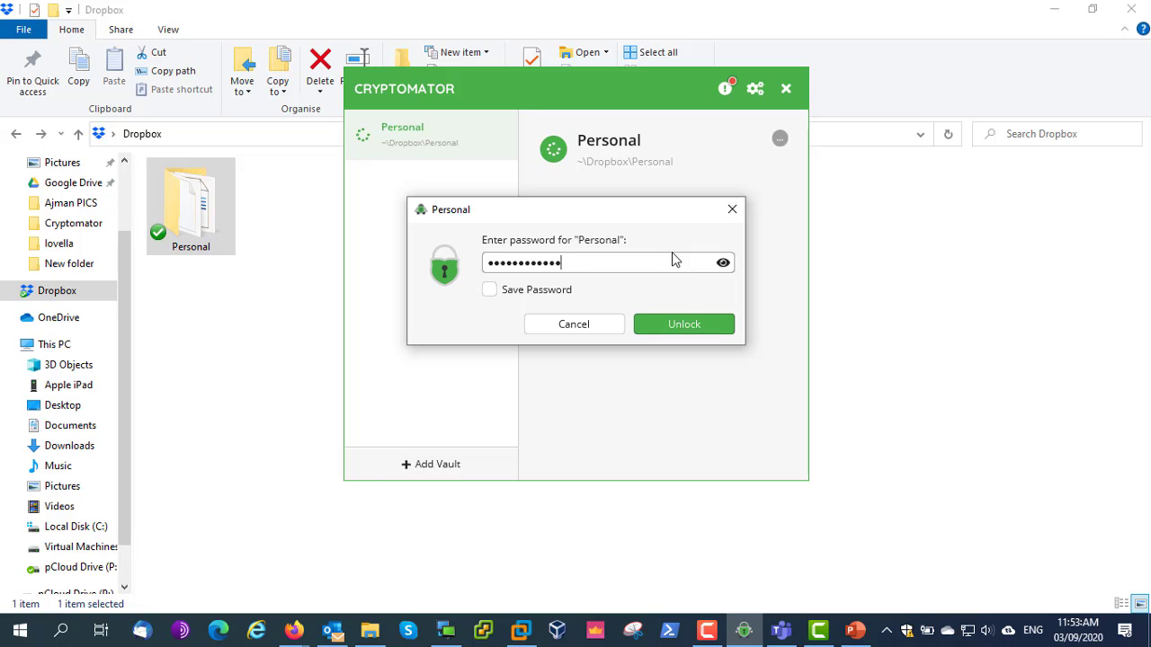
click(686, 324)
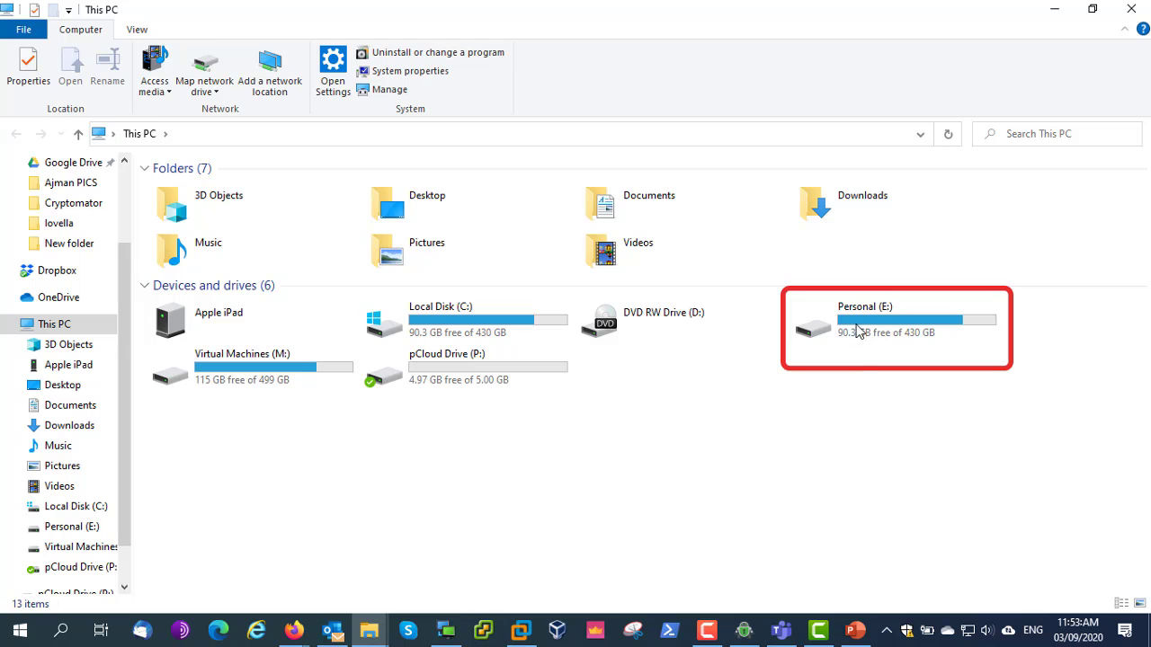
click(858, 330)
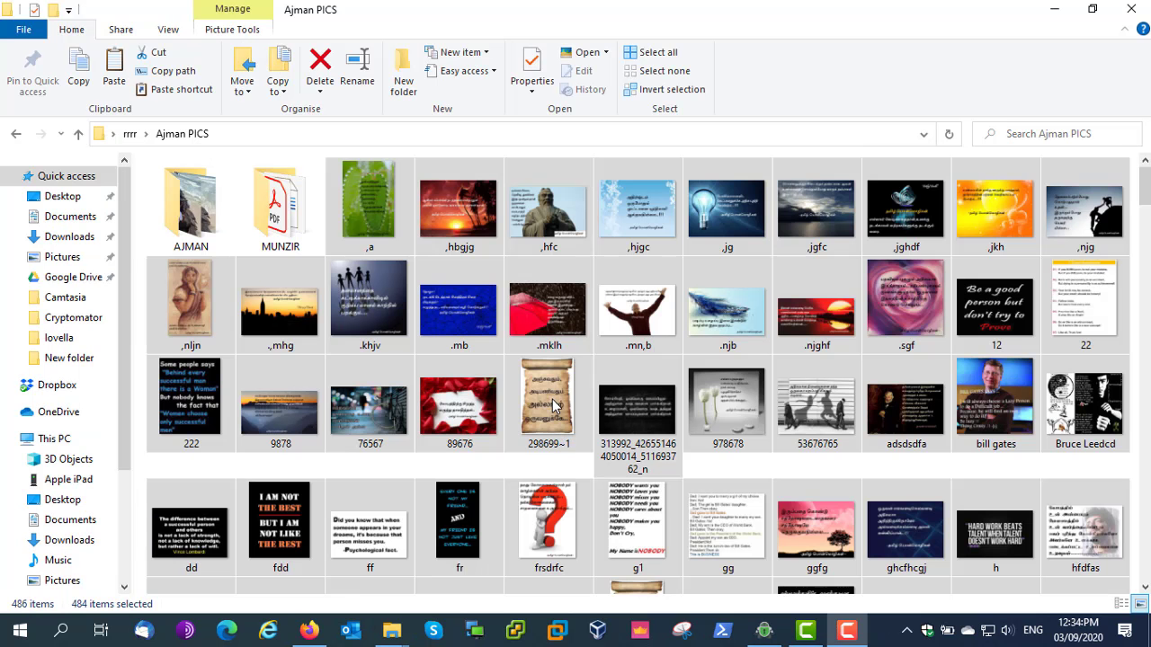
Copy the 484 selected Ajman PICS pictures and paste them into Personal (E:).
right_click(553, 400)
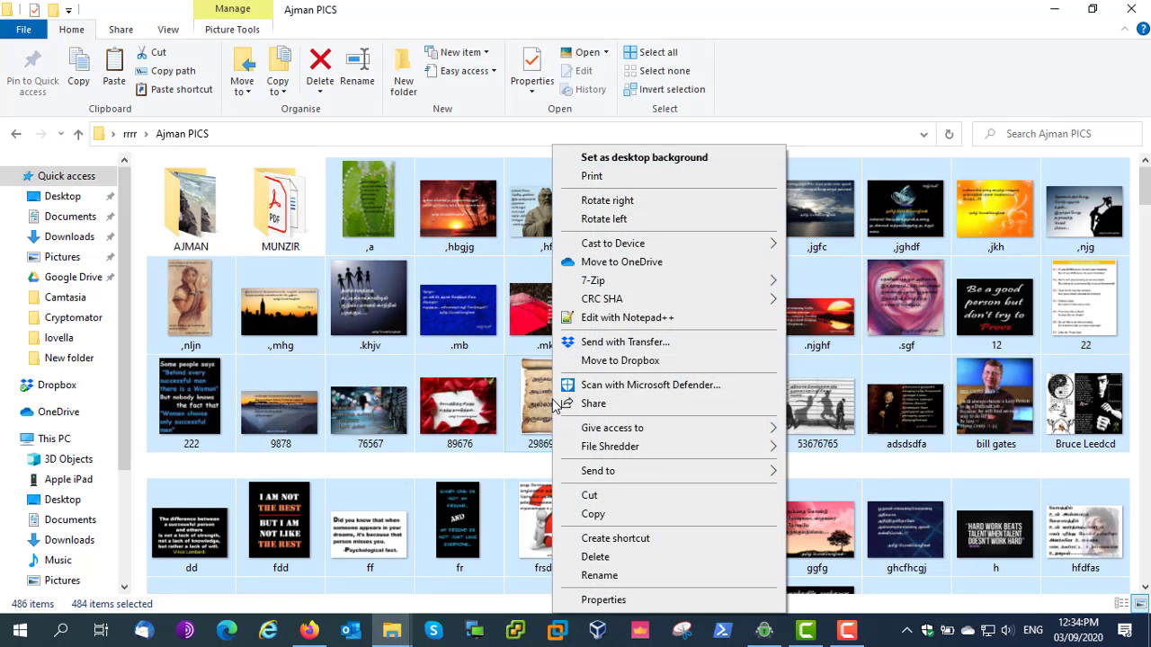
click(593, 514)
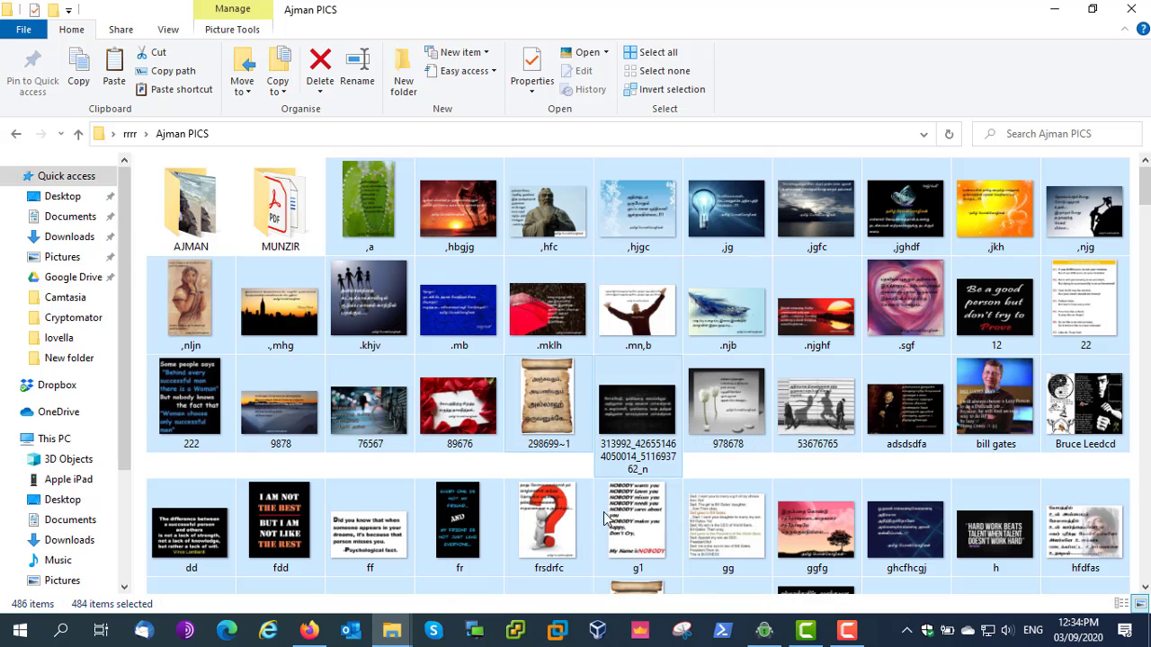
click(391, 629)
click(213, 246)
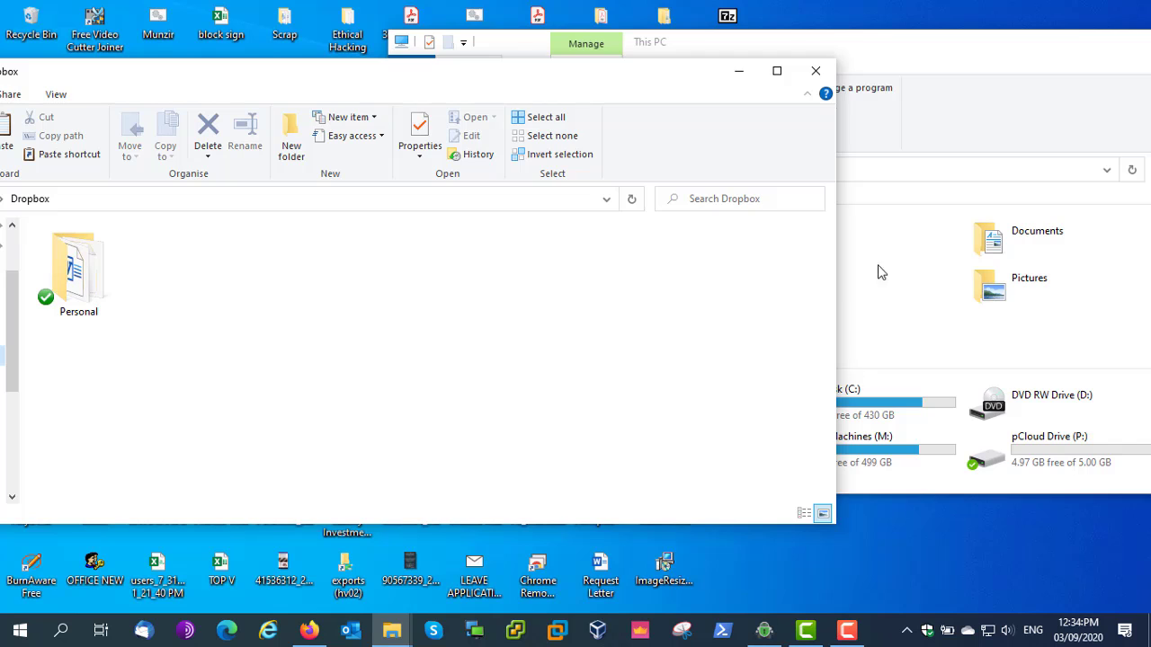
drag(863, 46, 904, 35)
double_click(75, 266)
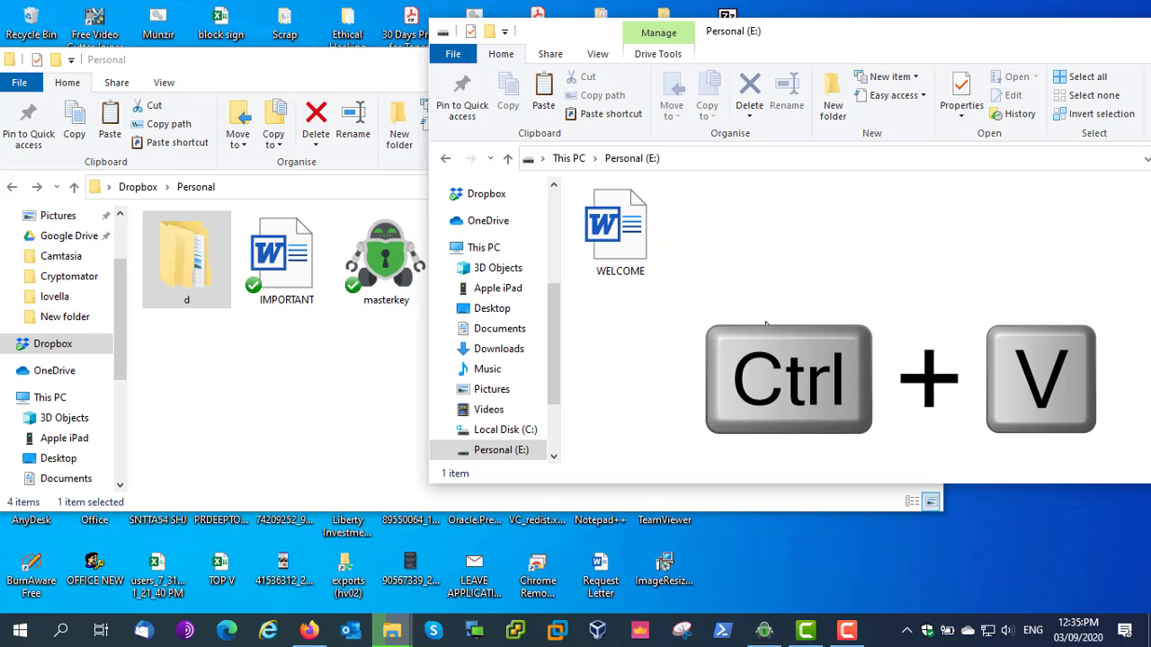
right_click(807, 320)
click(640, 324)
key(ctrl+v)
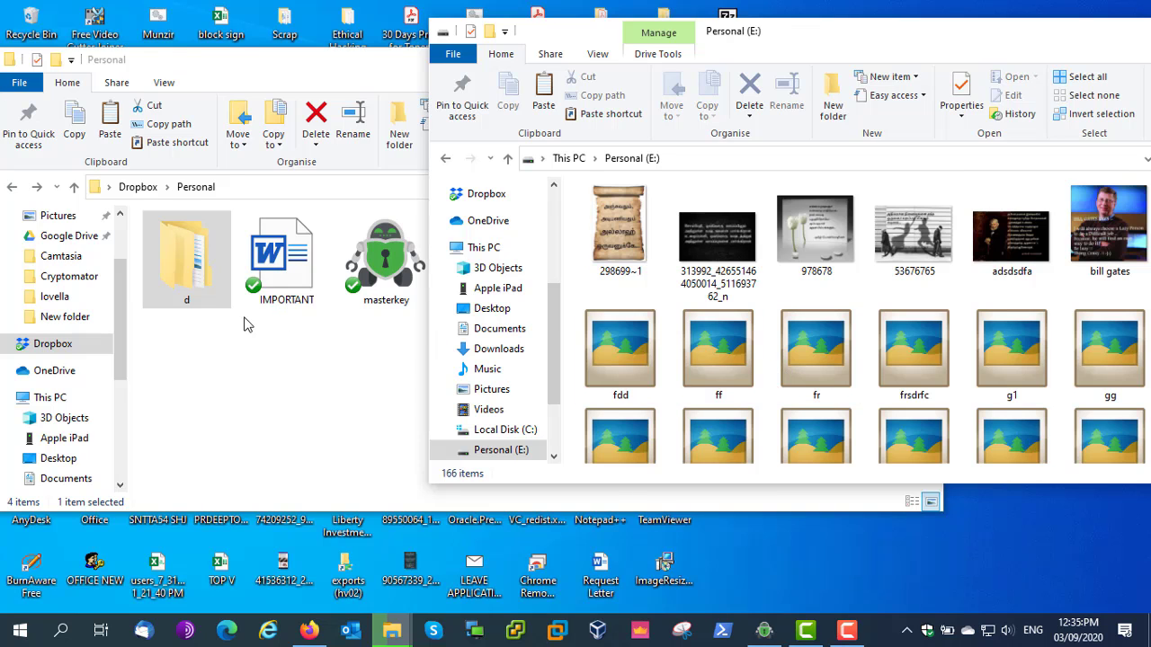
Open the d, DC and GYAGEN… folders inside the Dropbox Personal vault folder.
click(186, 275)
double_click(186, 274)
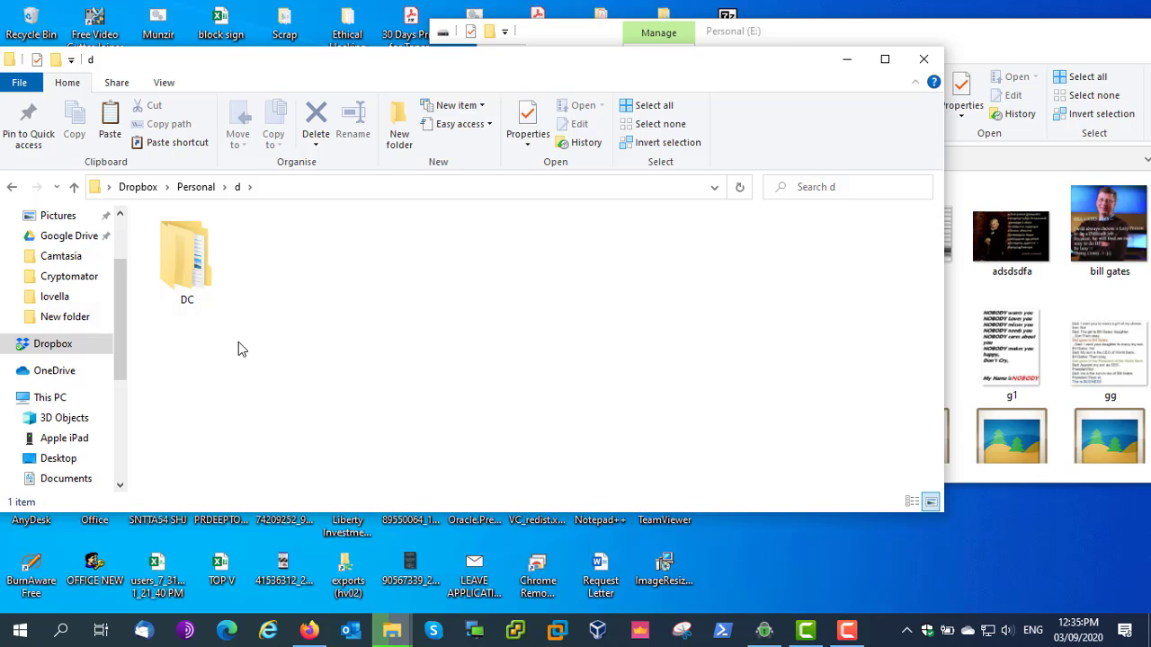
double_click(196, 272)
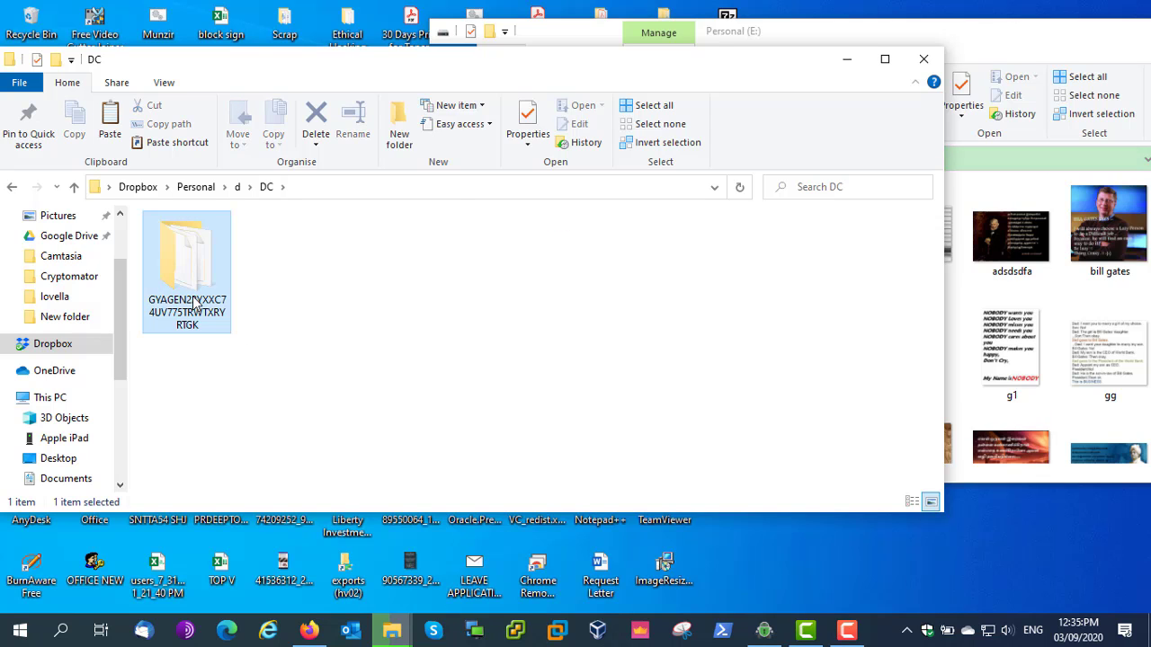
double_click(197, 270)
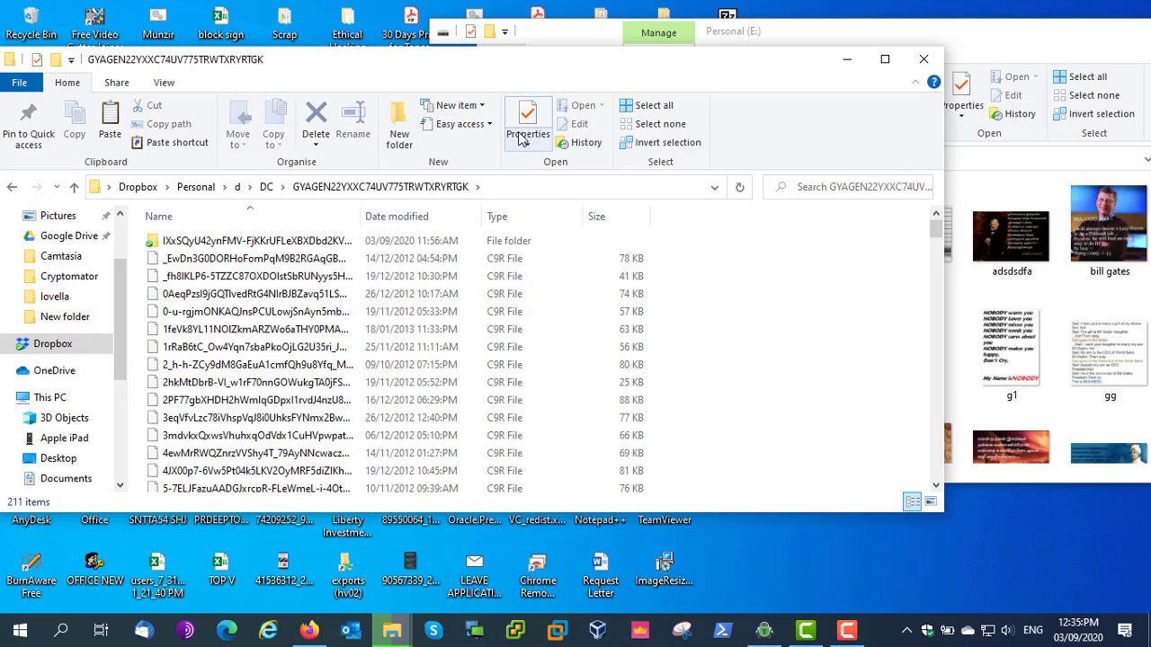
drag(490, 72, 456, 60)
Check the Ajman PICS copy progress, then maximize the encrypted C9R file list.
mouse_move(392, 631)
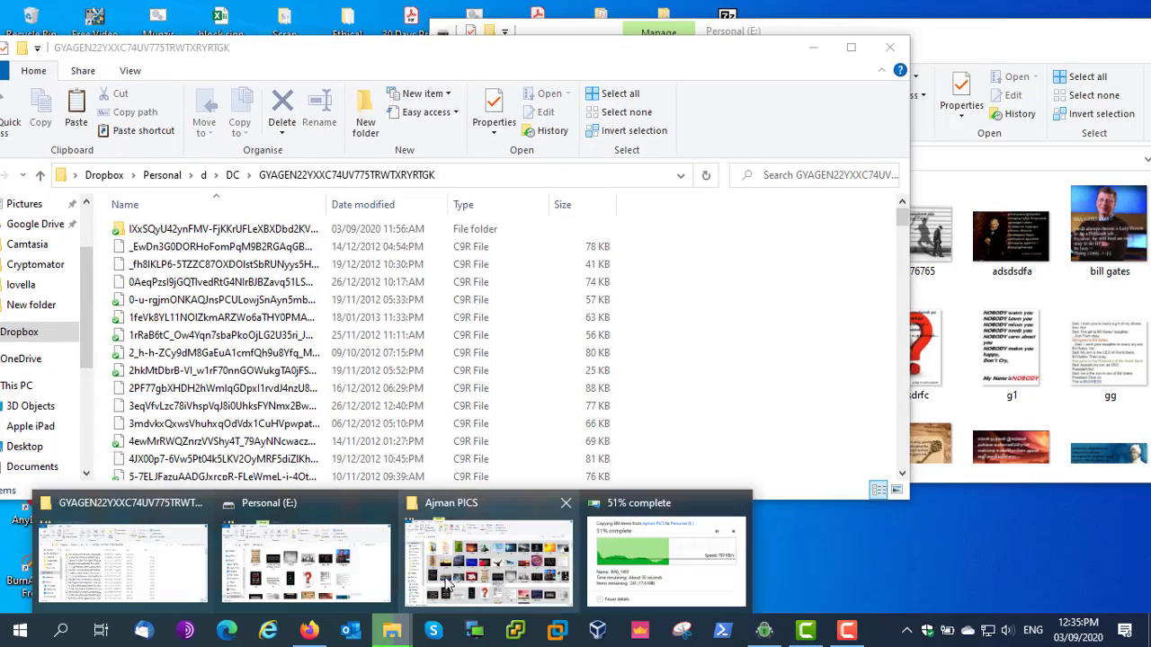
click(562, 526)
scroll(256, 395, down, 20)
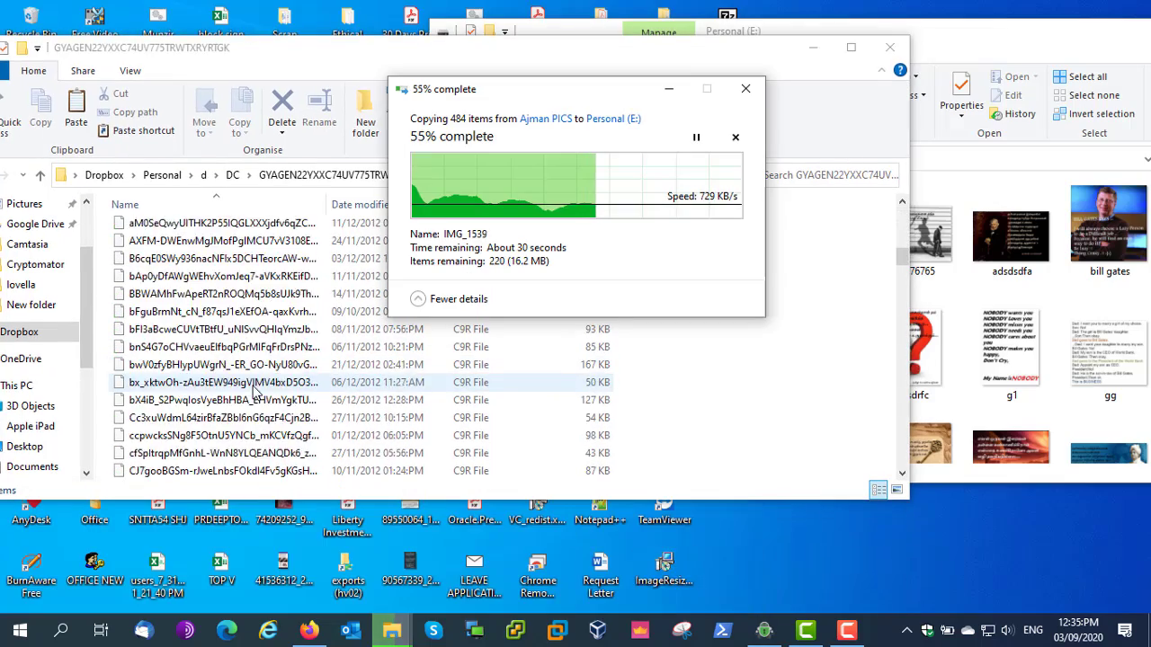
scroll(256, 396, down, 20)
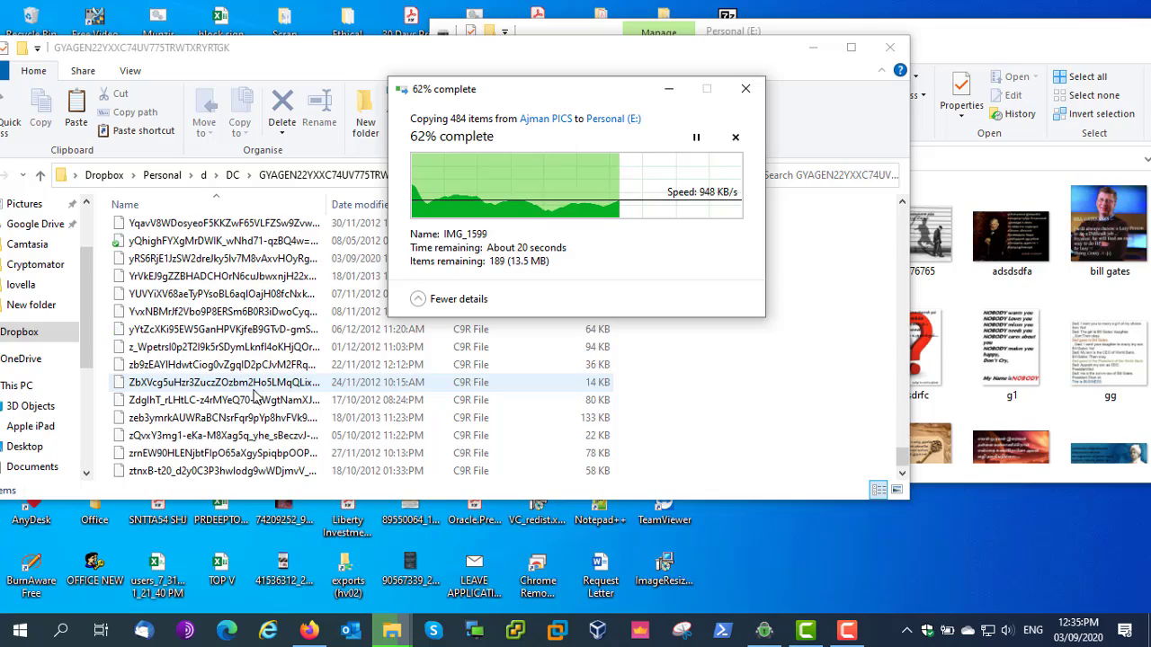
click(564, 471)
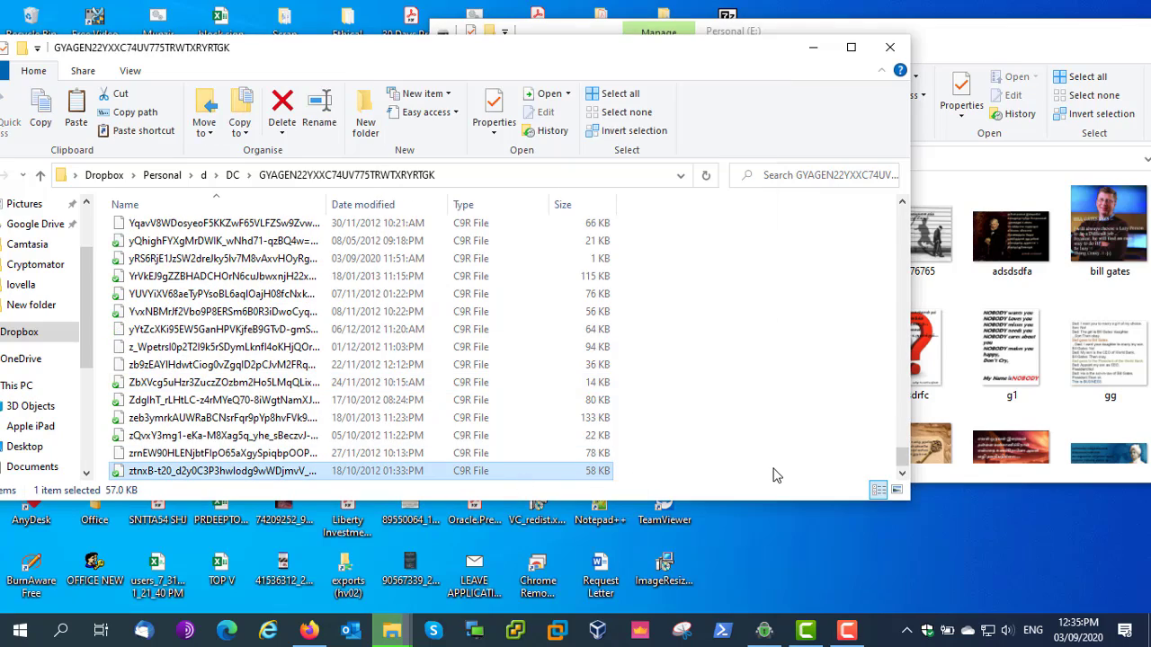
scroll(683, 406, up, 20)
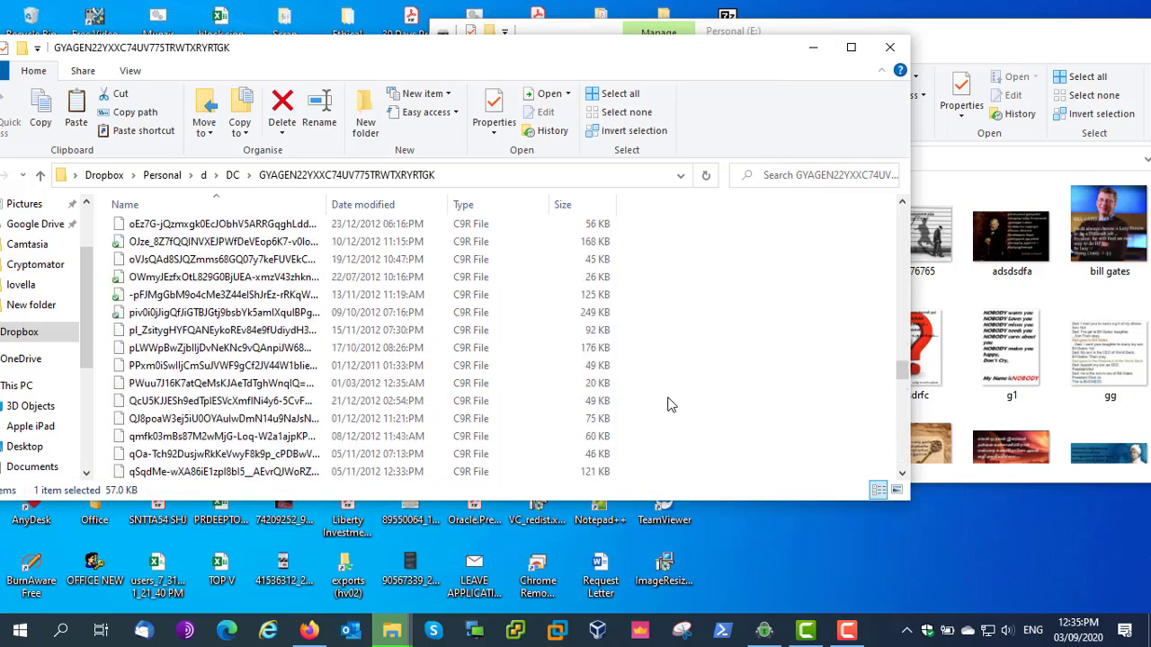
scroll(692, 409, up, 20)
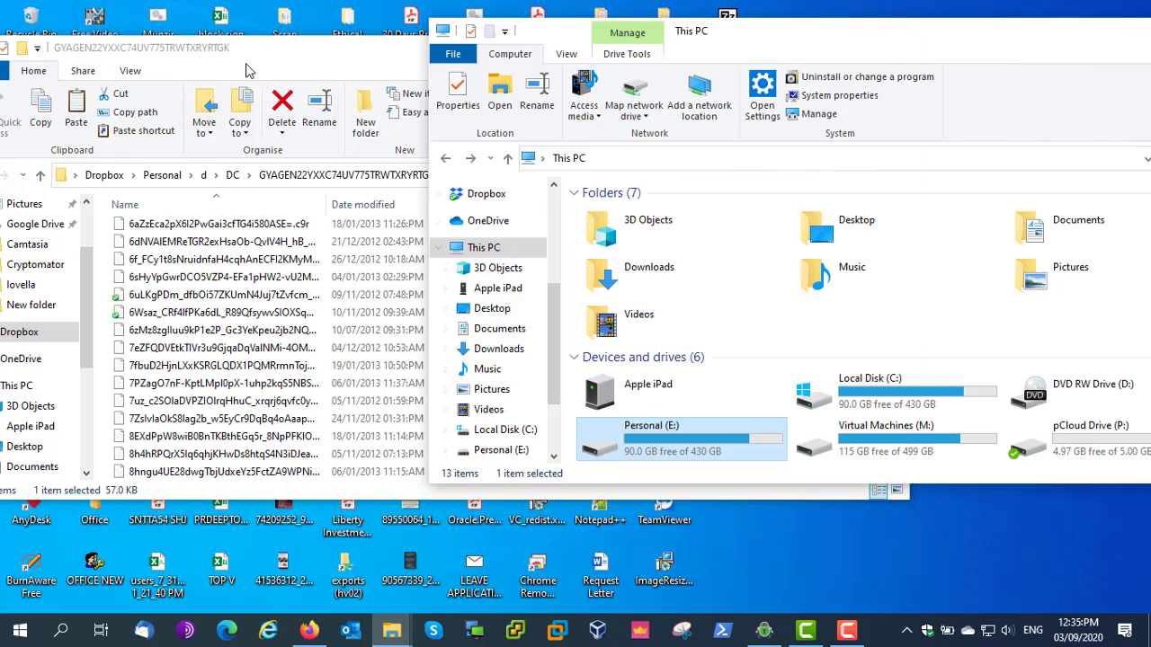
click(850, 47)
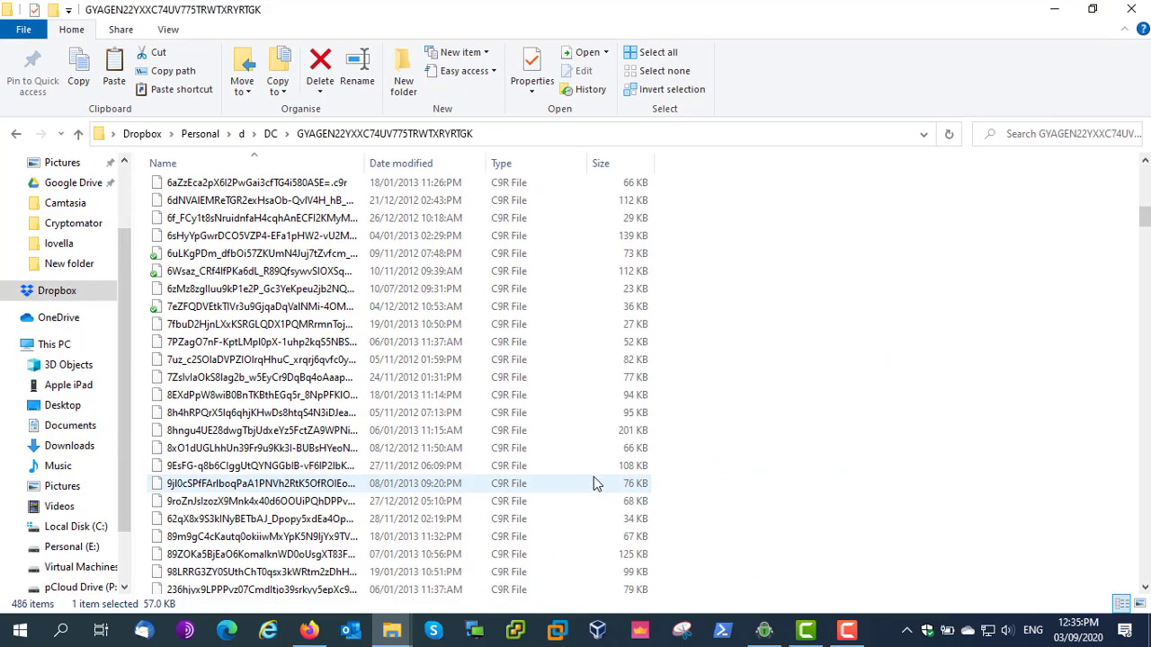
Select all encrypted files, lock the Personal vault, and close Cryptomator.
scroll(771, 539, up, 15)
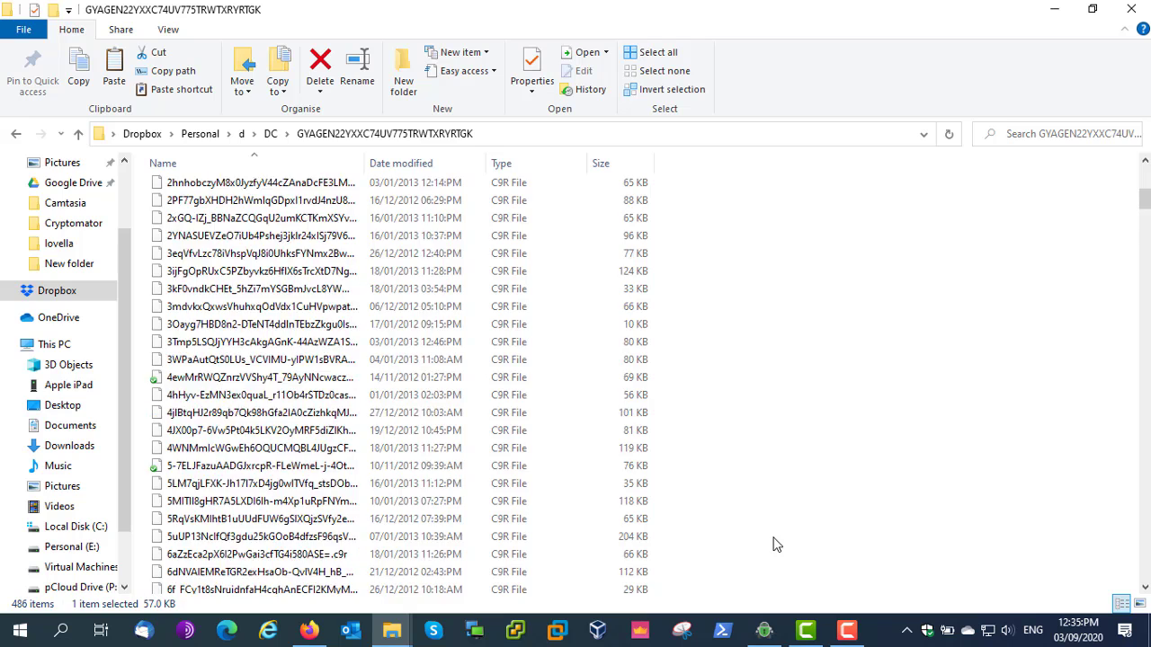
key(ctrl+a)
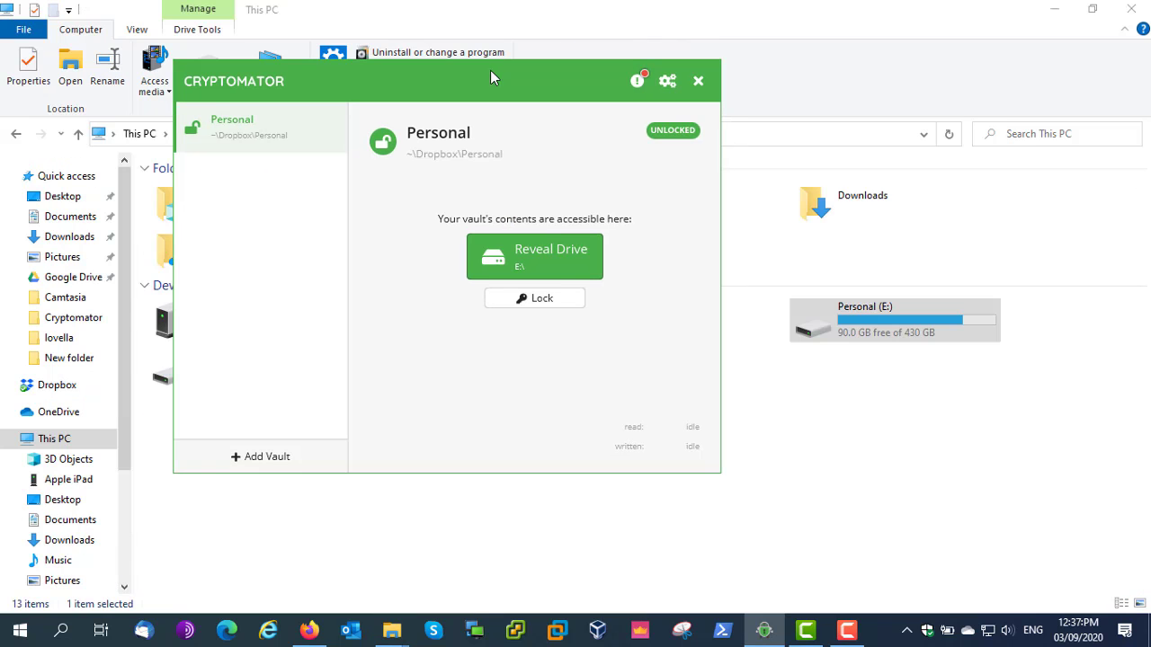
click(546, 303)
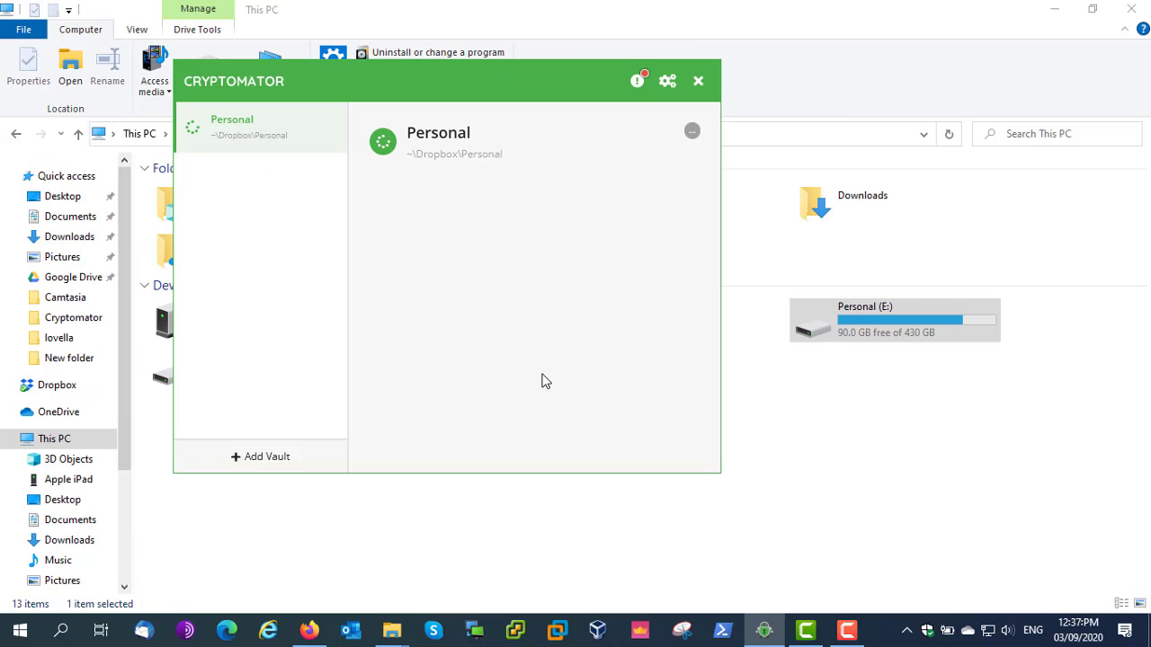
key(alt+F4)
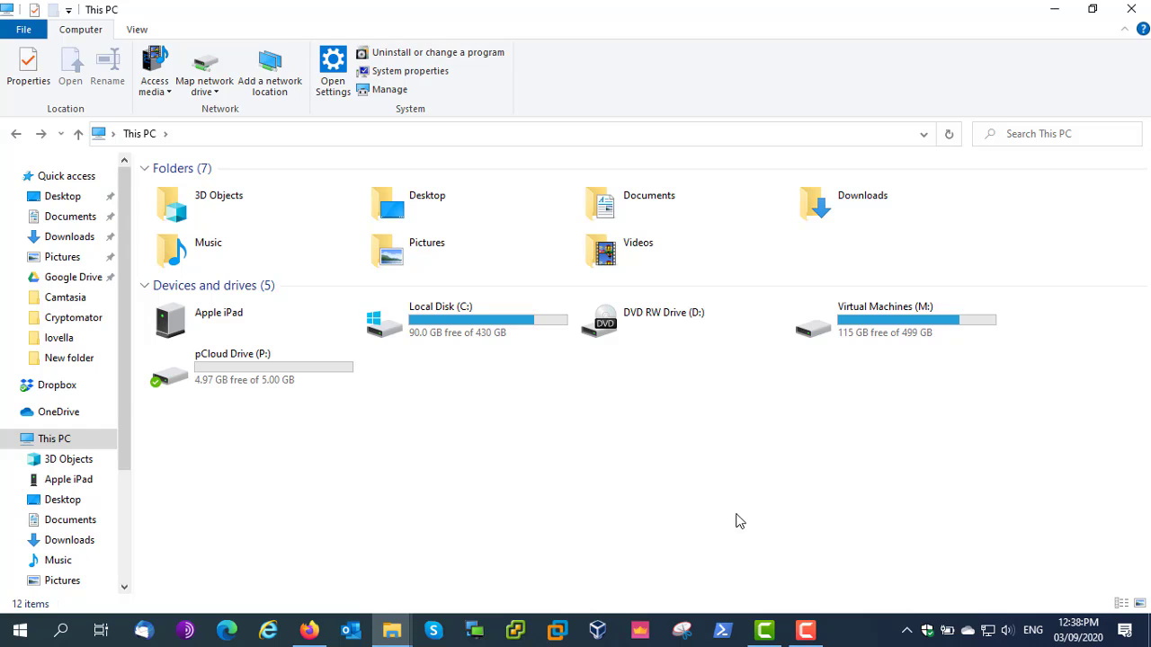
Select pCloud Drive (P:), 4.97 GB free of 5.00 GB, in This PC.
click(283, 389)
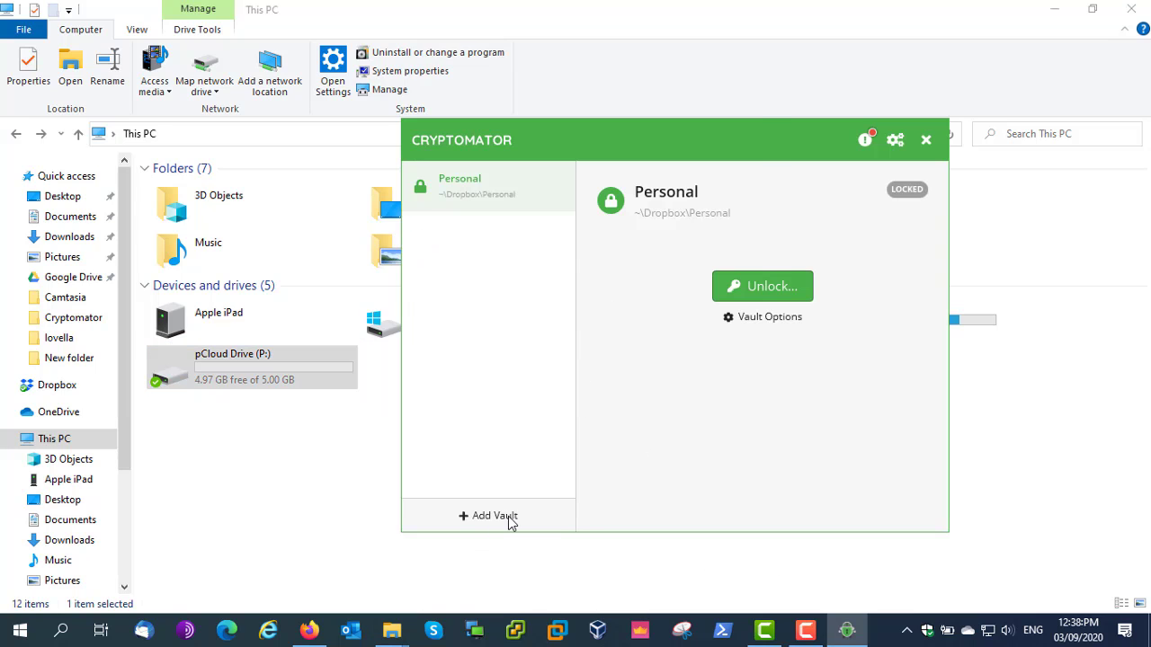
Create a new vault named 'PICS'.
click(508, 520)
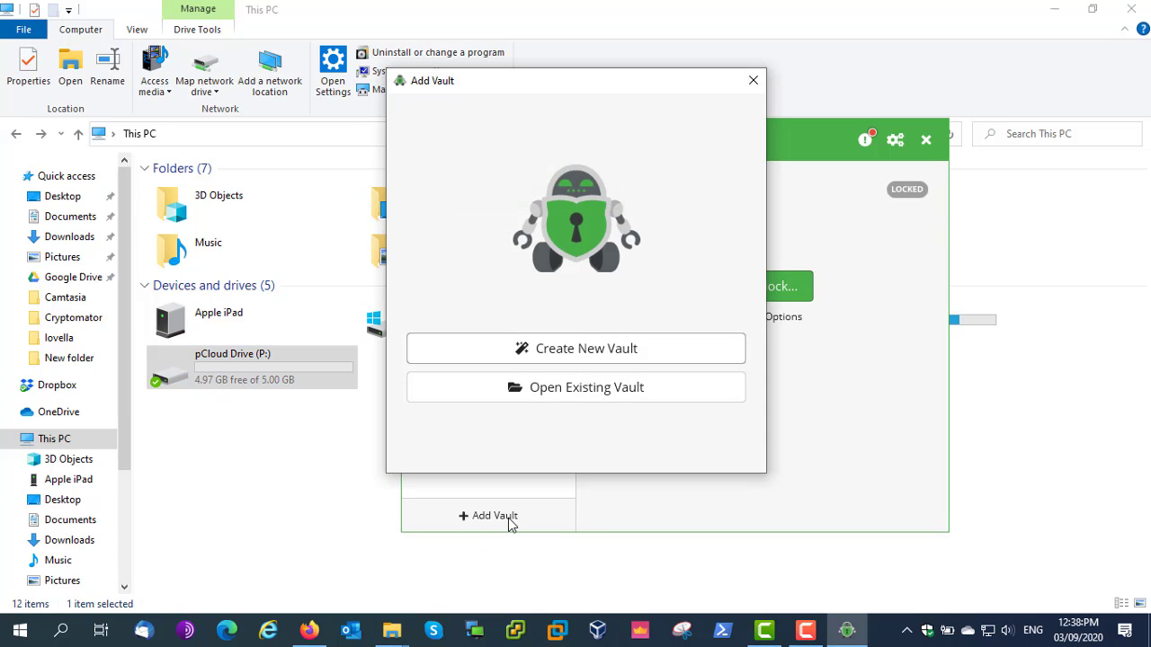
click(558, 356)
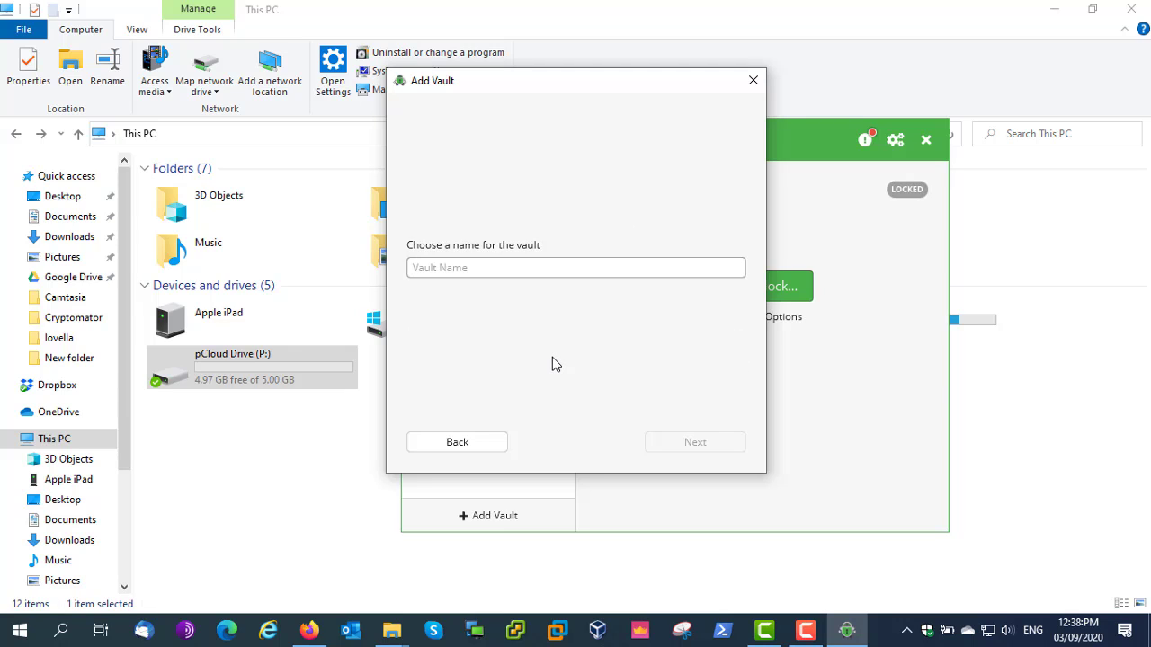
text(PICS)
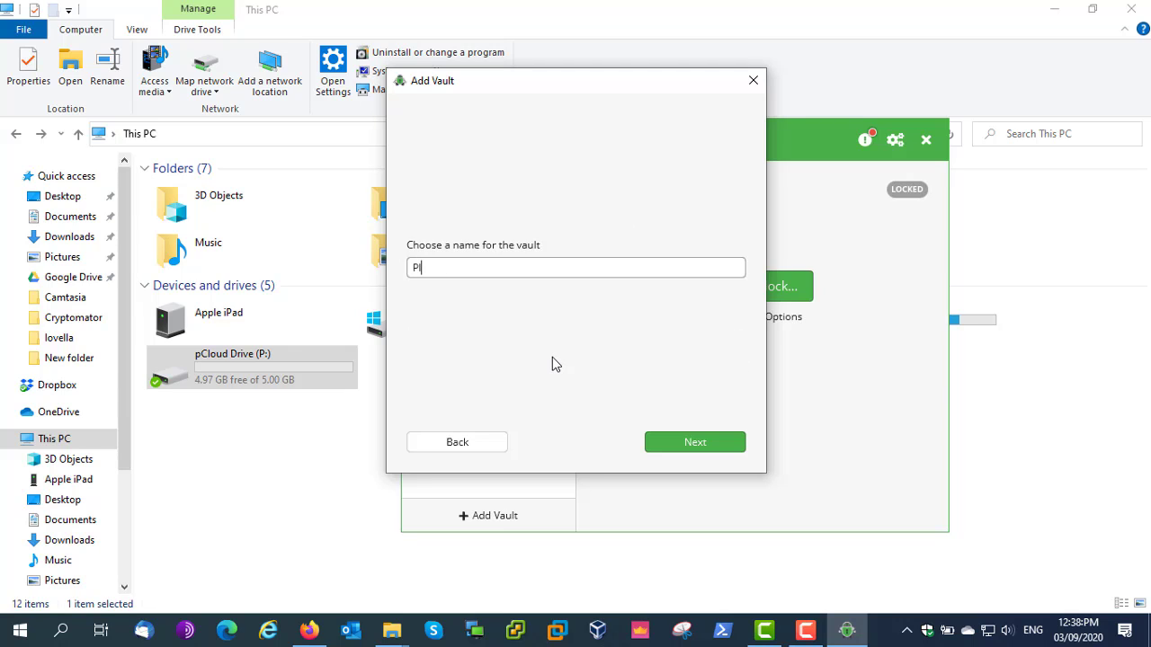
click(697, 445)
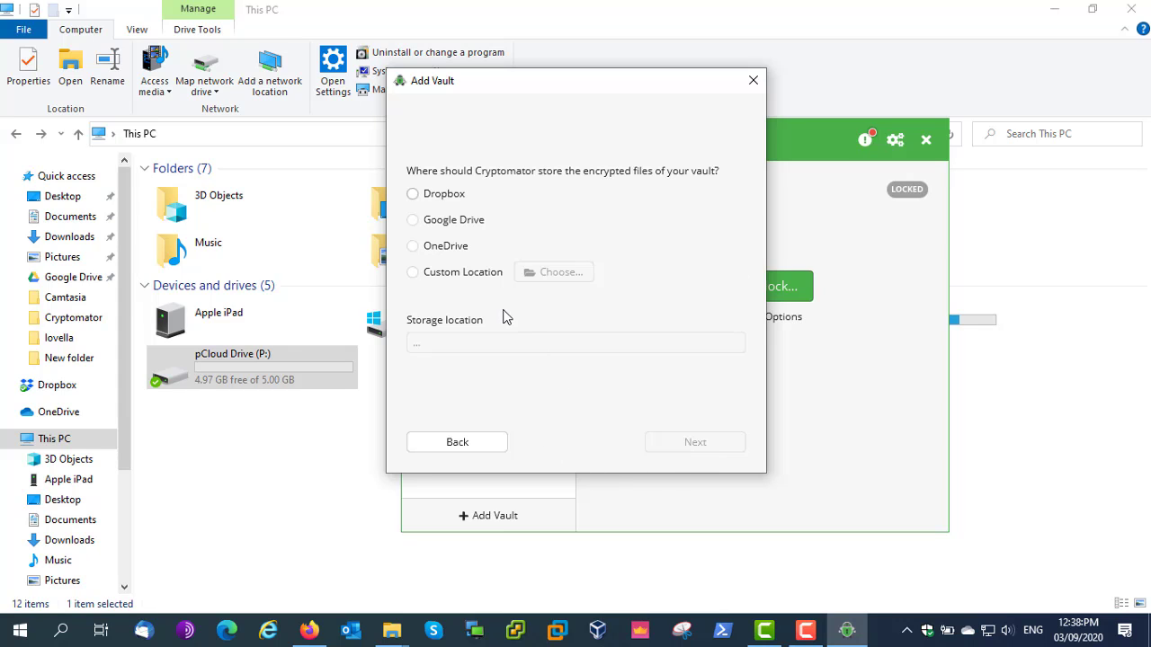
Set the vault's custom storage location to pCloud Drive (P:), giving P:\PICS.
click(477, 279)
click(563, 274)
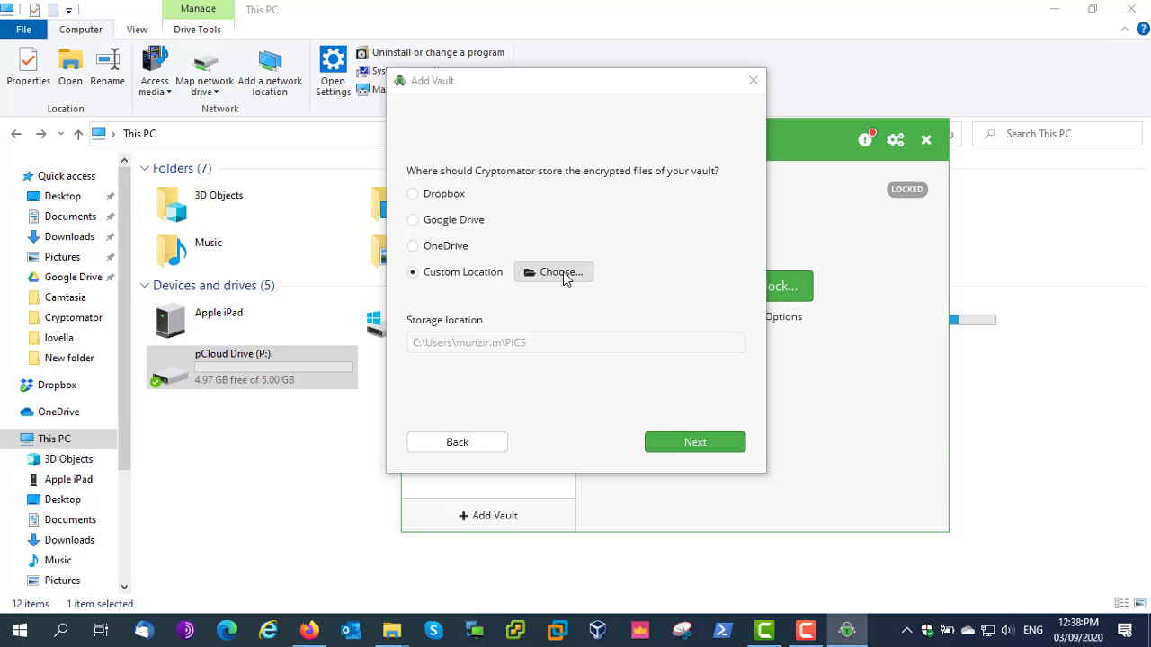
drag(518, 281, 524, 403)
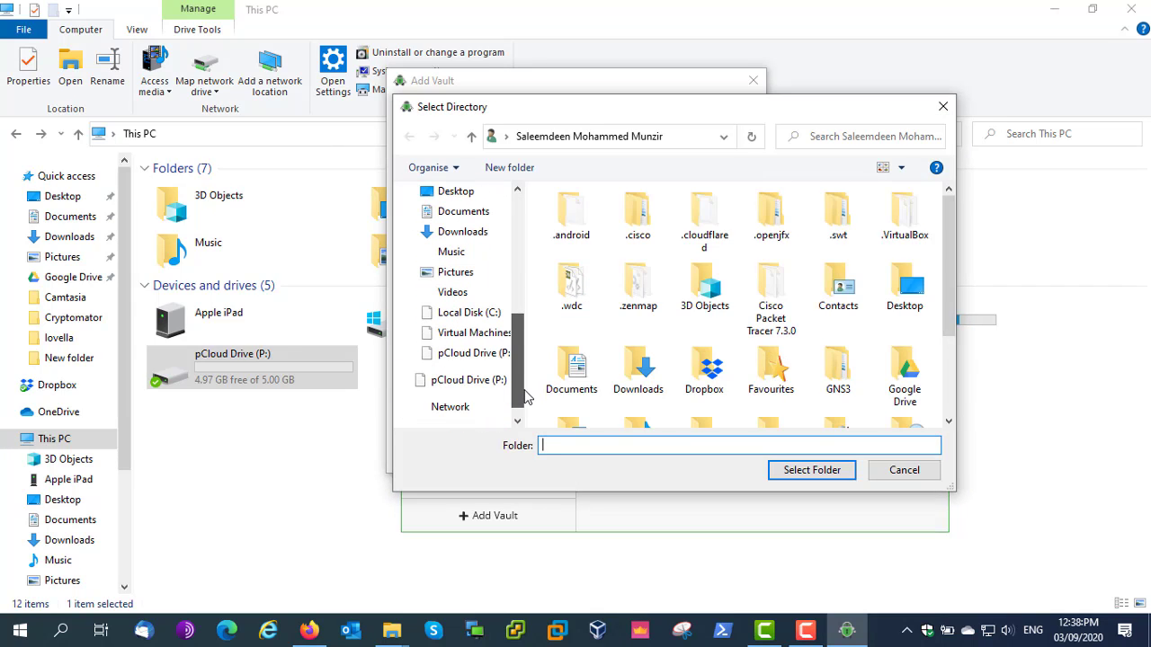
click(469, 381)
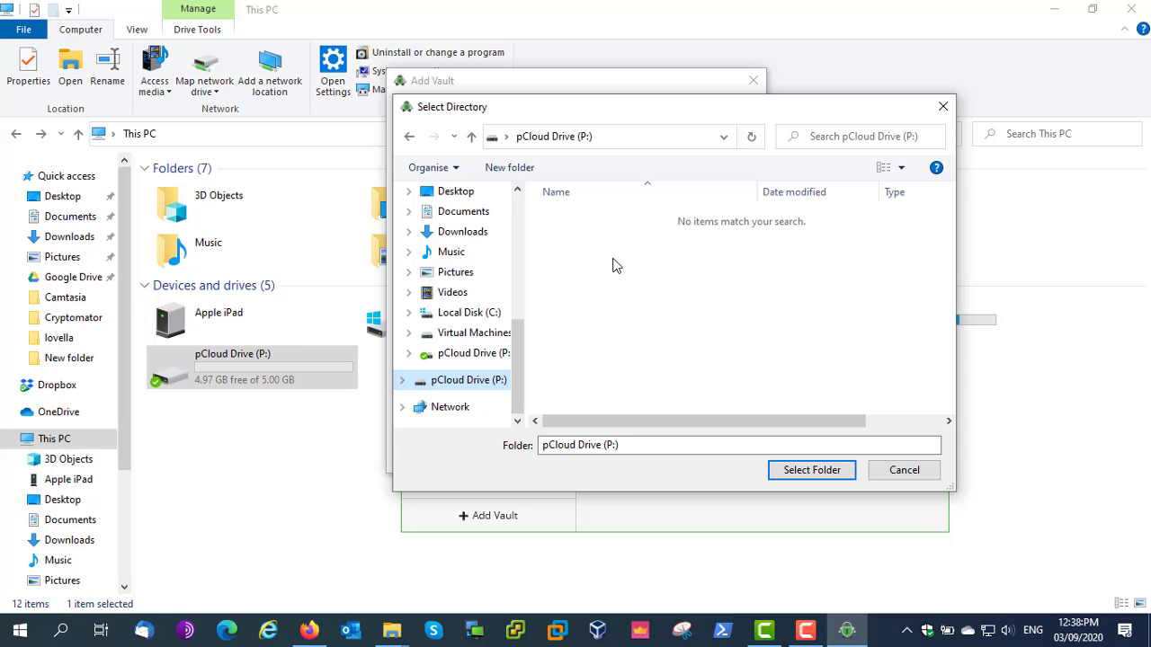
click(822, 470)
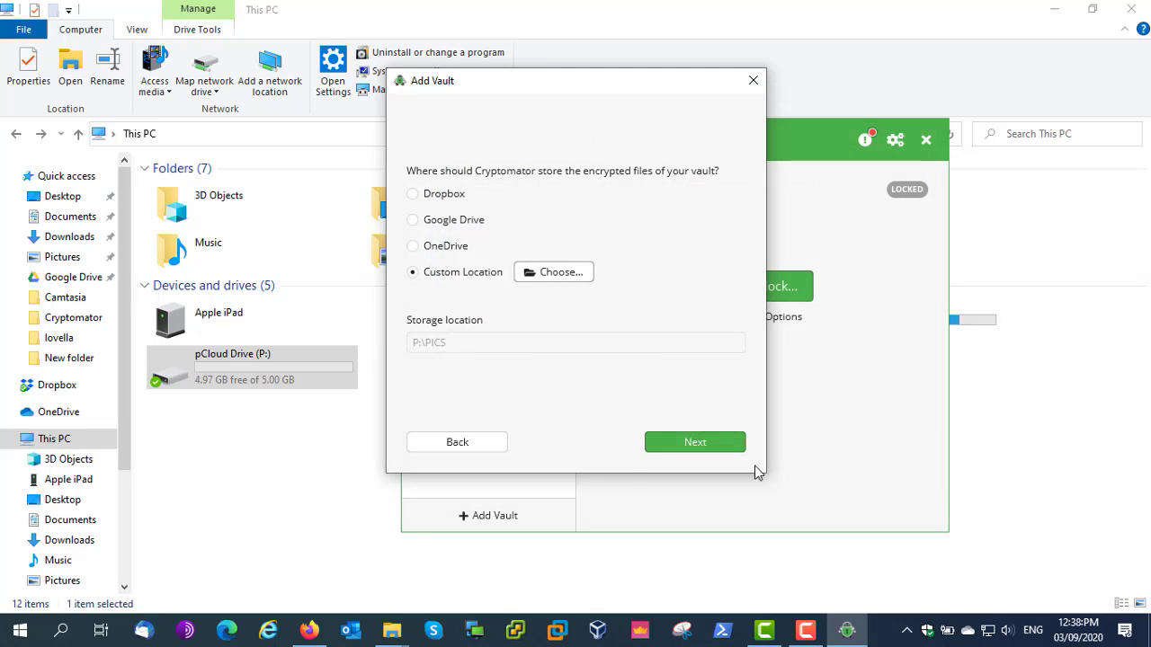
click(697, 444)
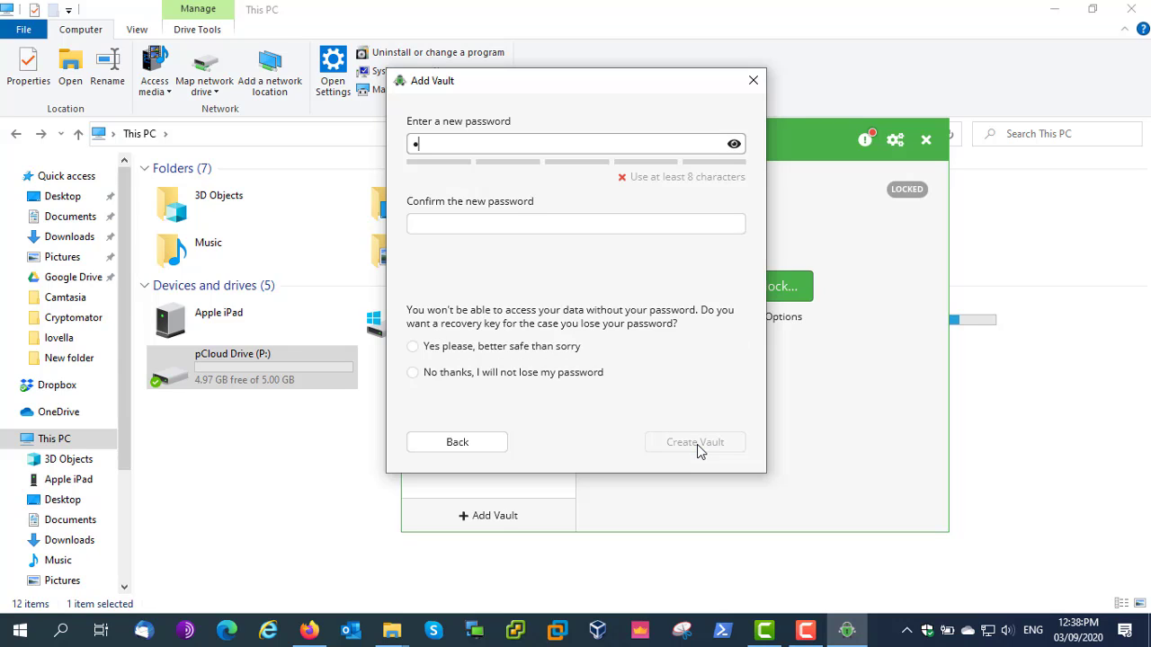
Enter the PICS vault password and confirm it.
text(••••••••••)
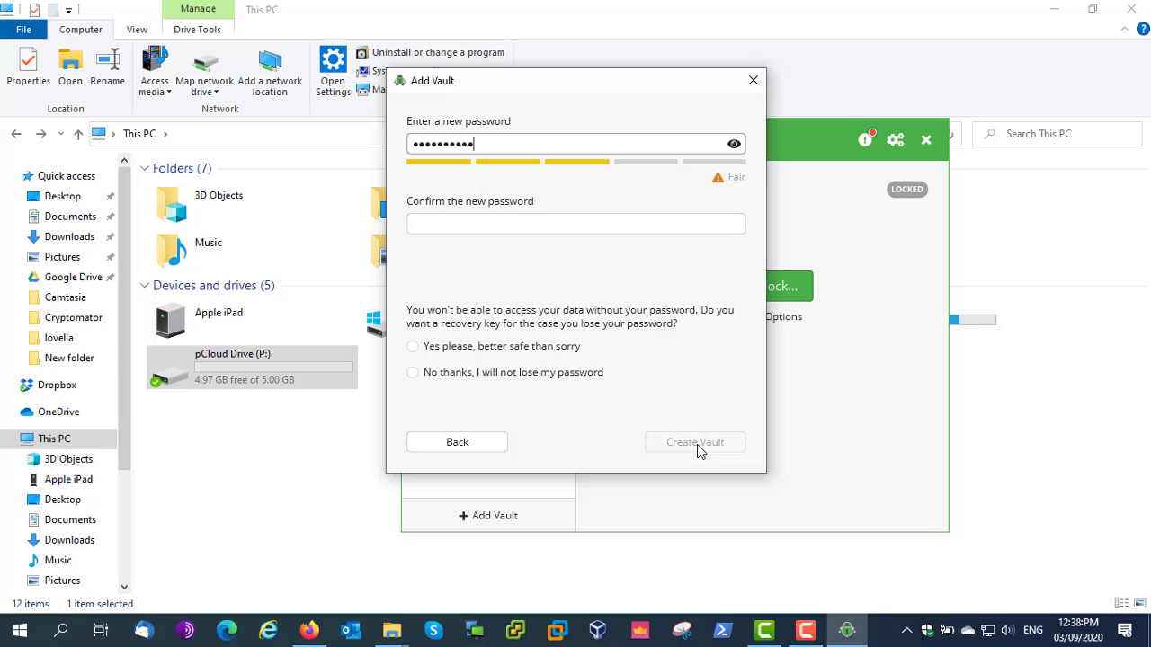
text(•)
key(Tab)
text(•)
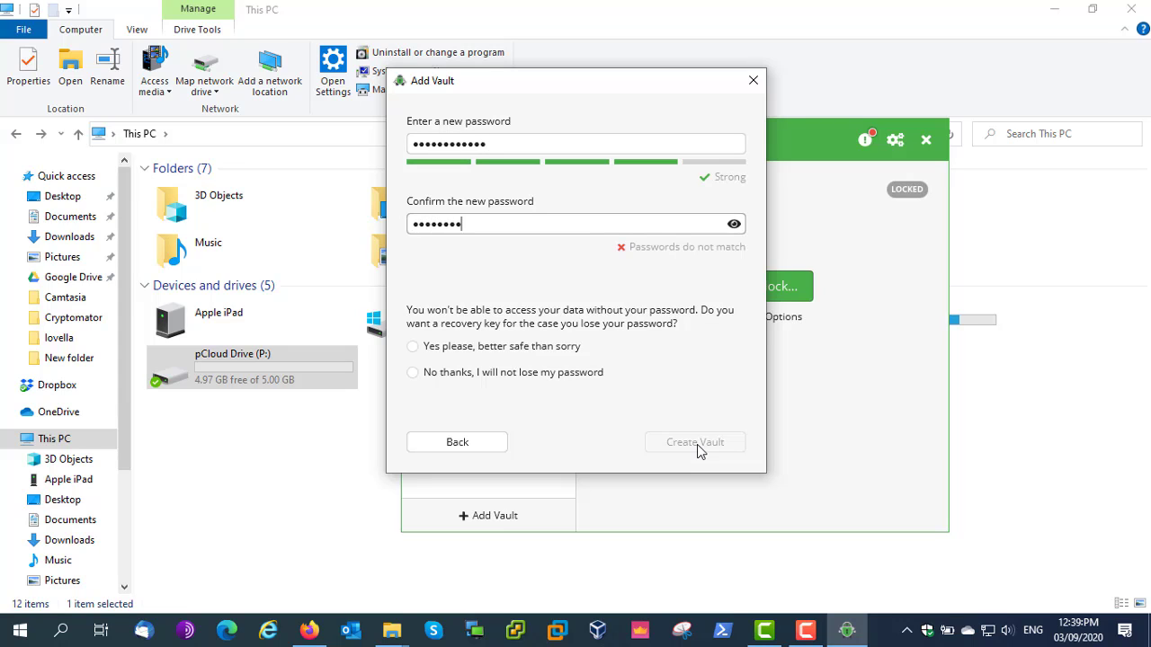
text(••••••••••)
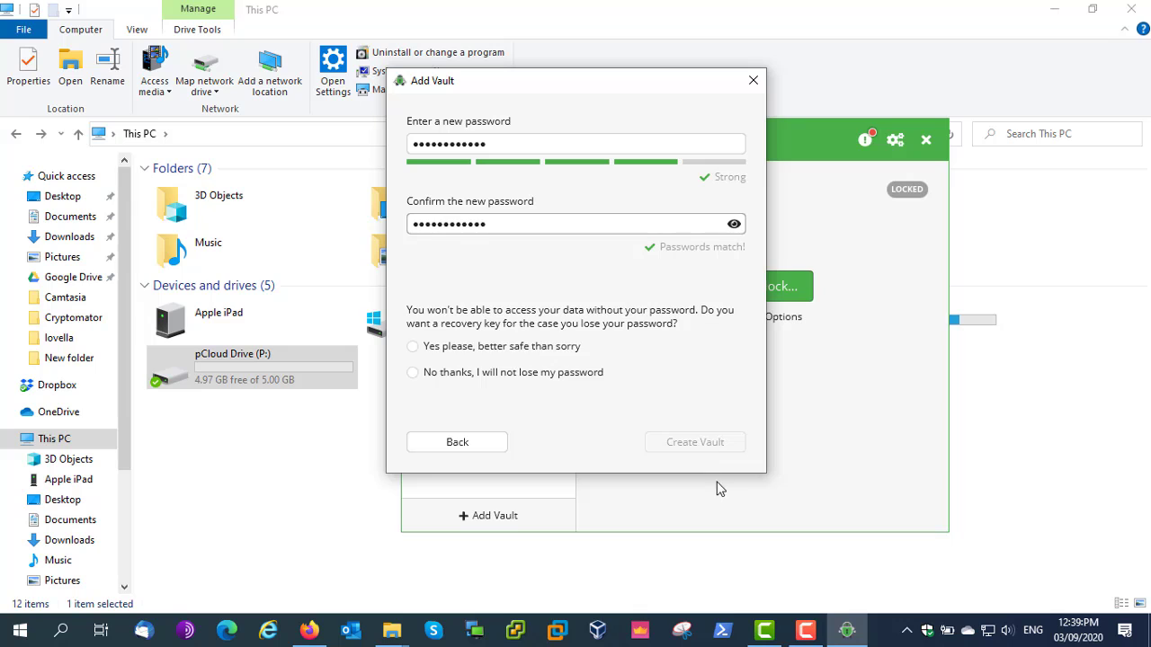
Create the PICS vault with a recovery key and copy the key for safekeeping.
click(468, 352)
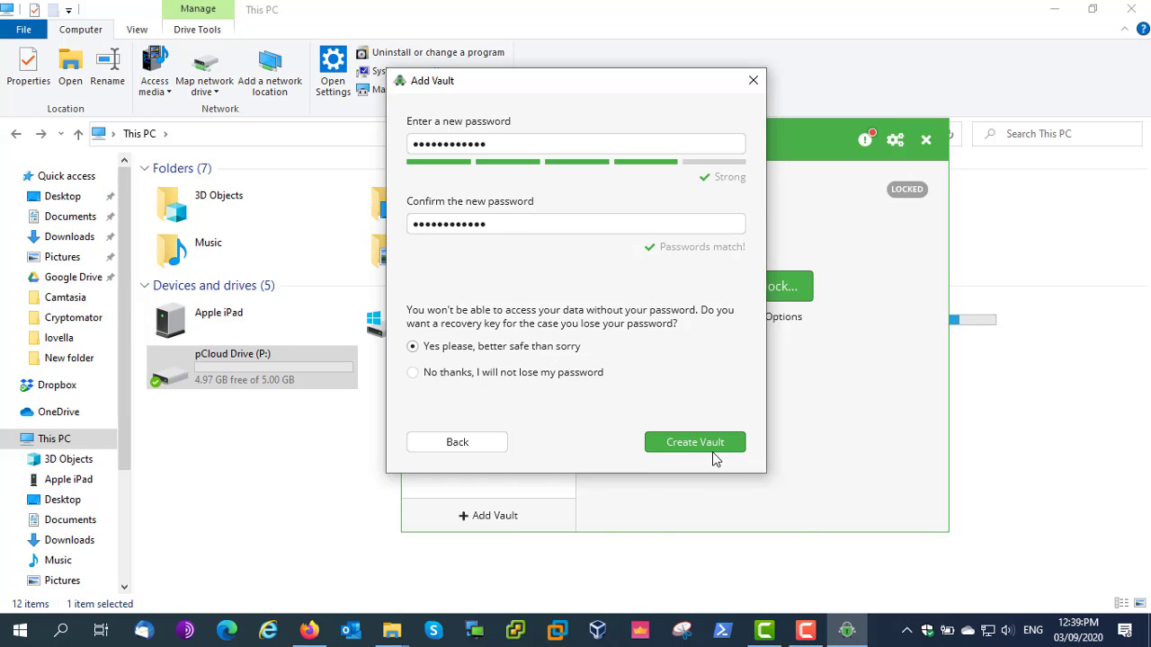
click(710, 446)
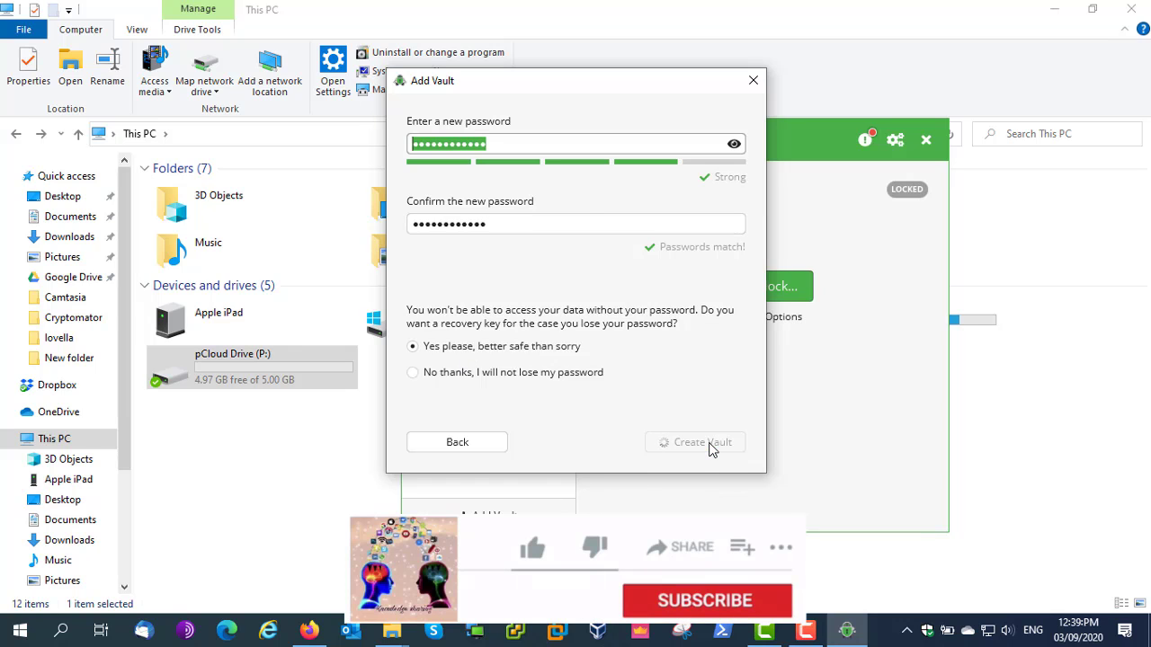
click(720, 271)
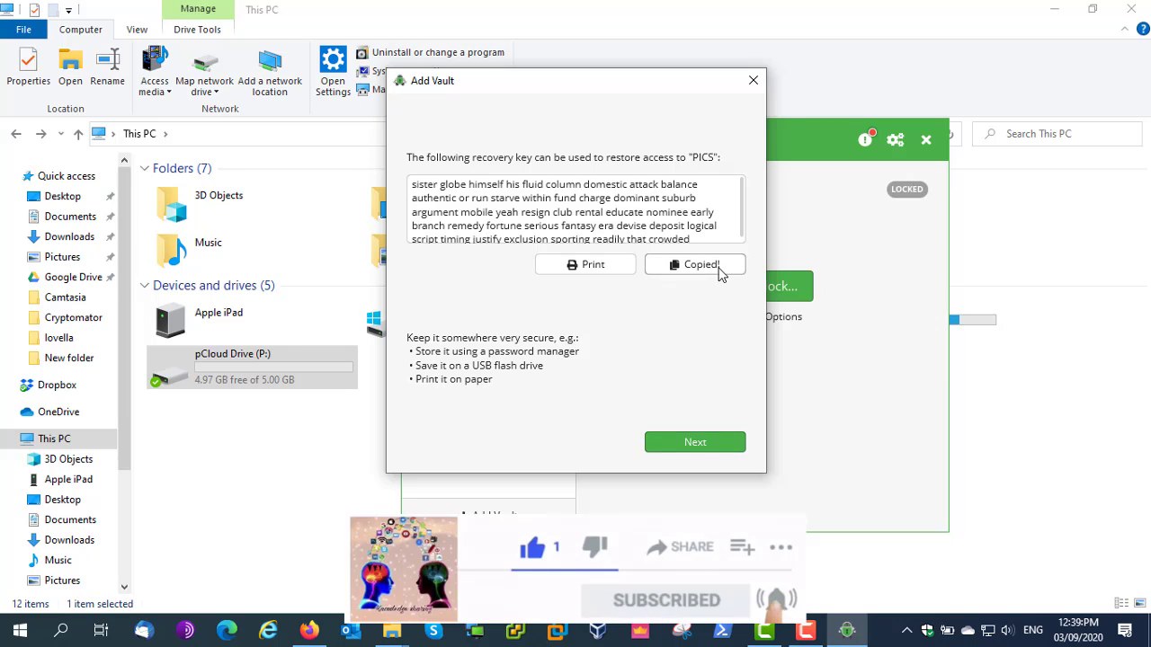
click(697, 444)
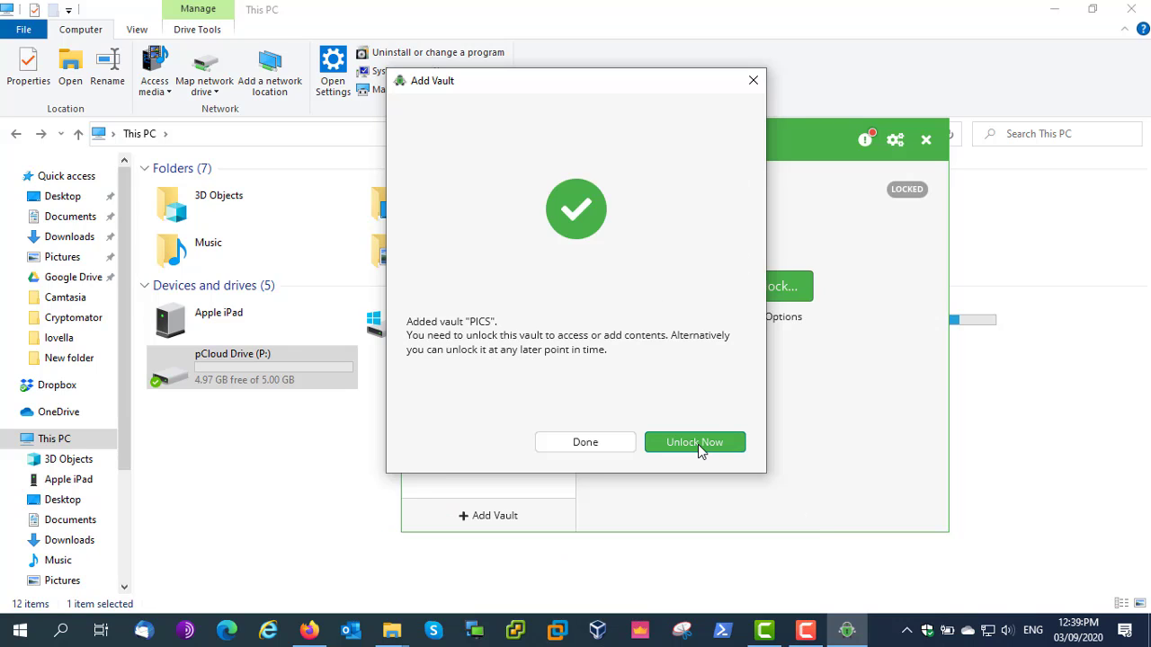
Unlock the PICS vault with its password, then return to File Explorer.
click(585, 442)
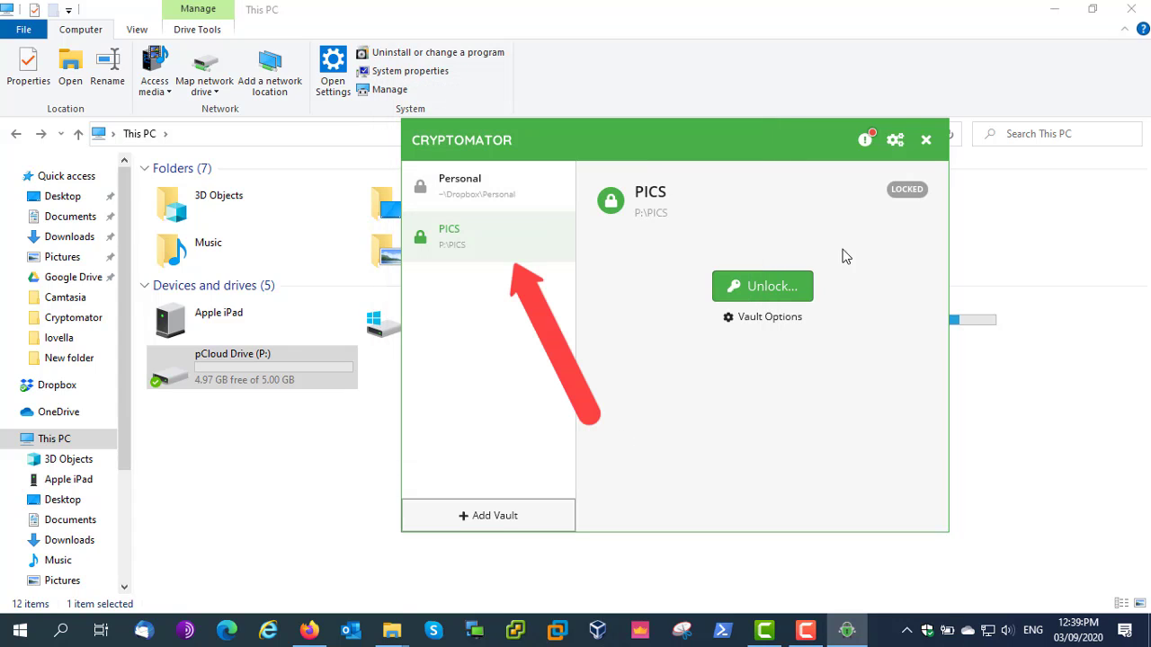
drag(669, 148, 657, 148)
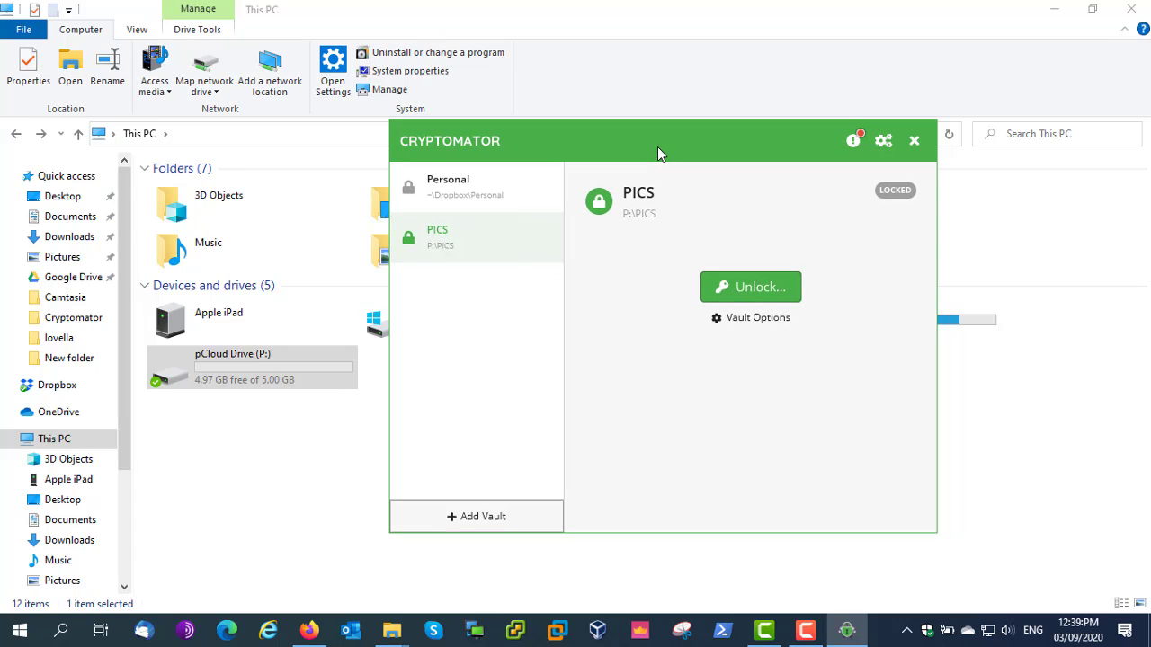
click(744, 295)
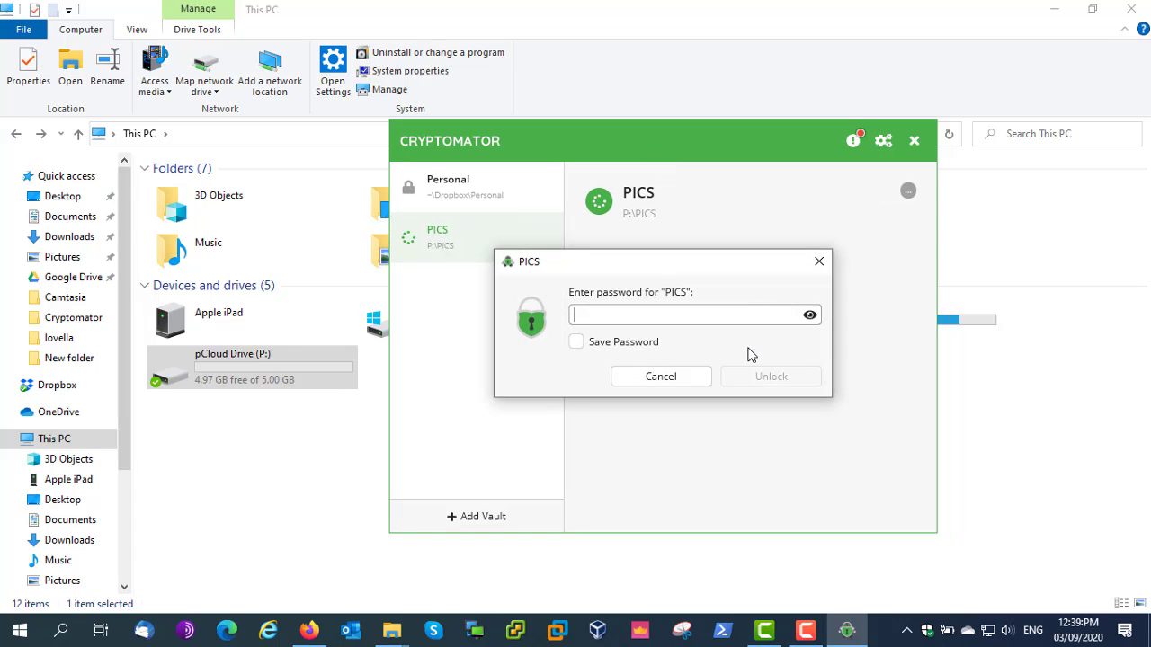
text(••)
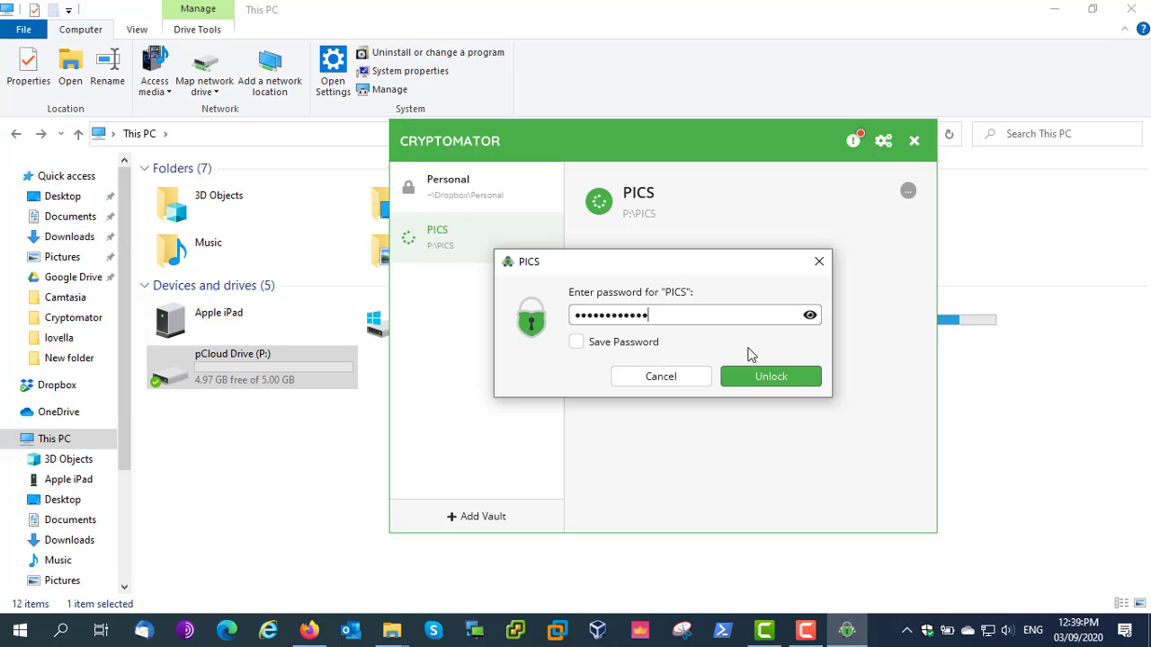
click(778, 378)
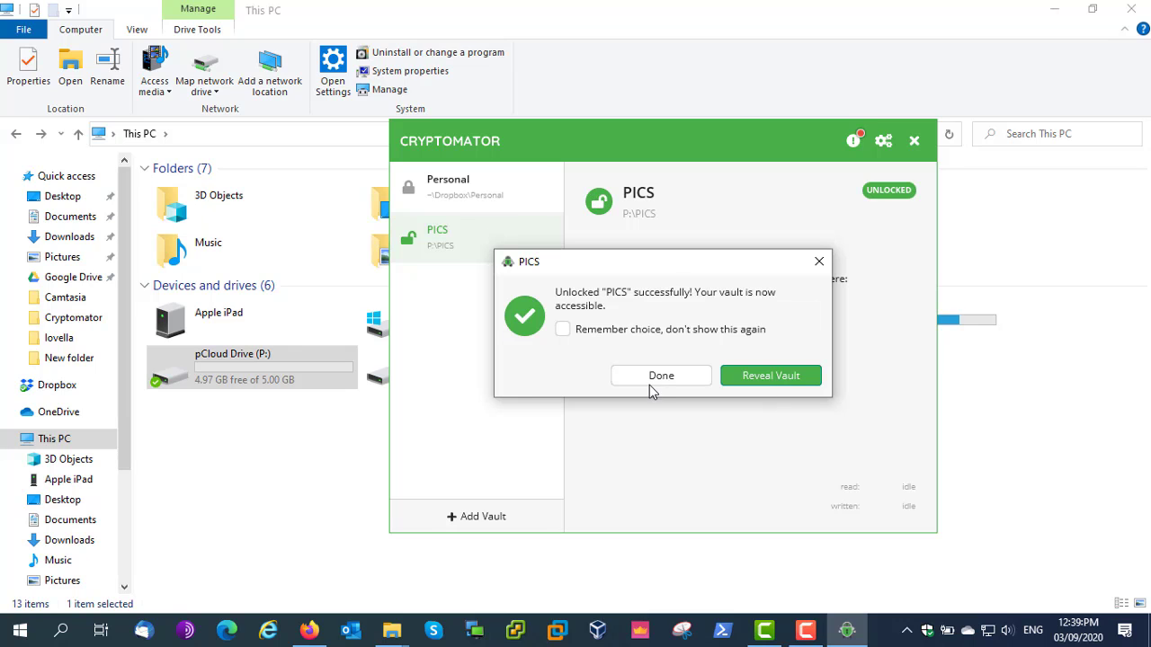
click(660, 381)
click(1022, 480)
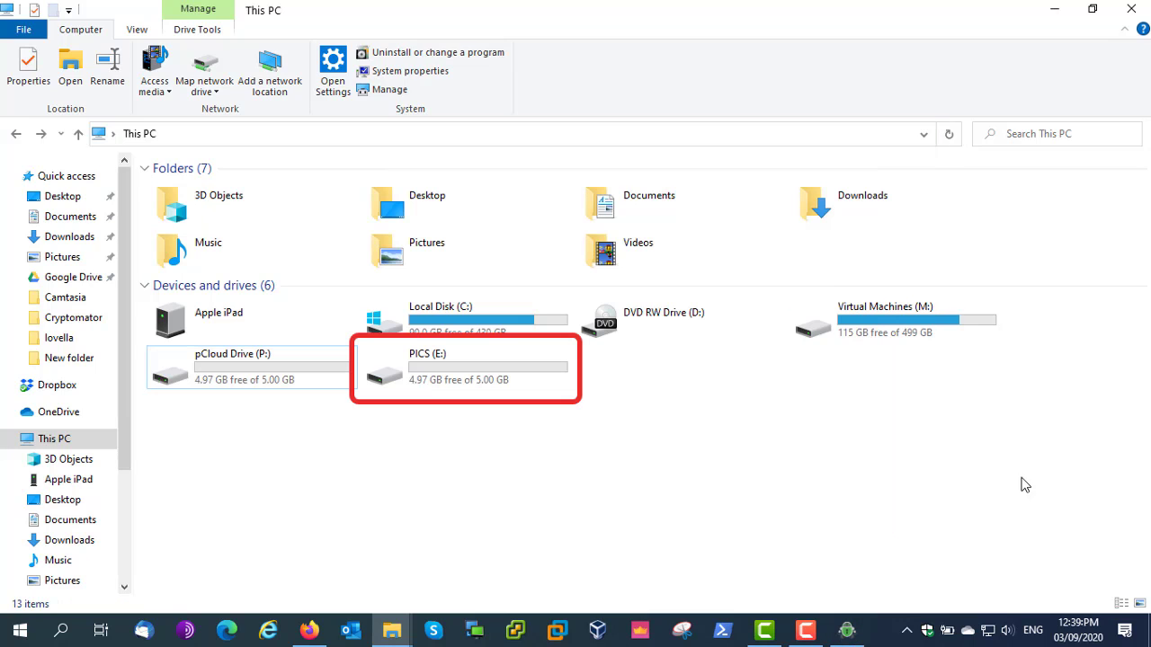
Copy the Ajman PICS folder from rrrr and paste it into PICS (E:).
double_click(473, 381)
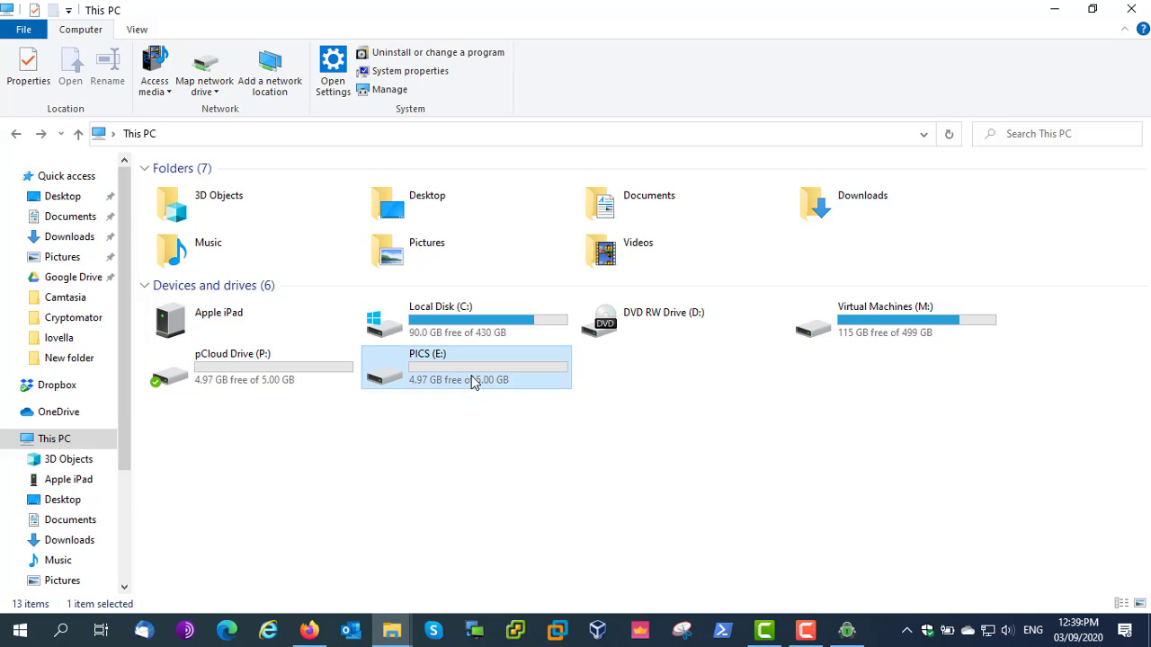
click(13, 135)
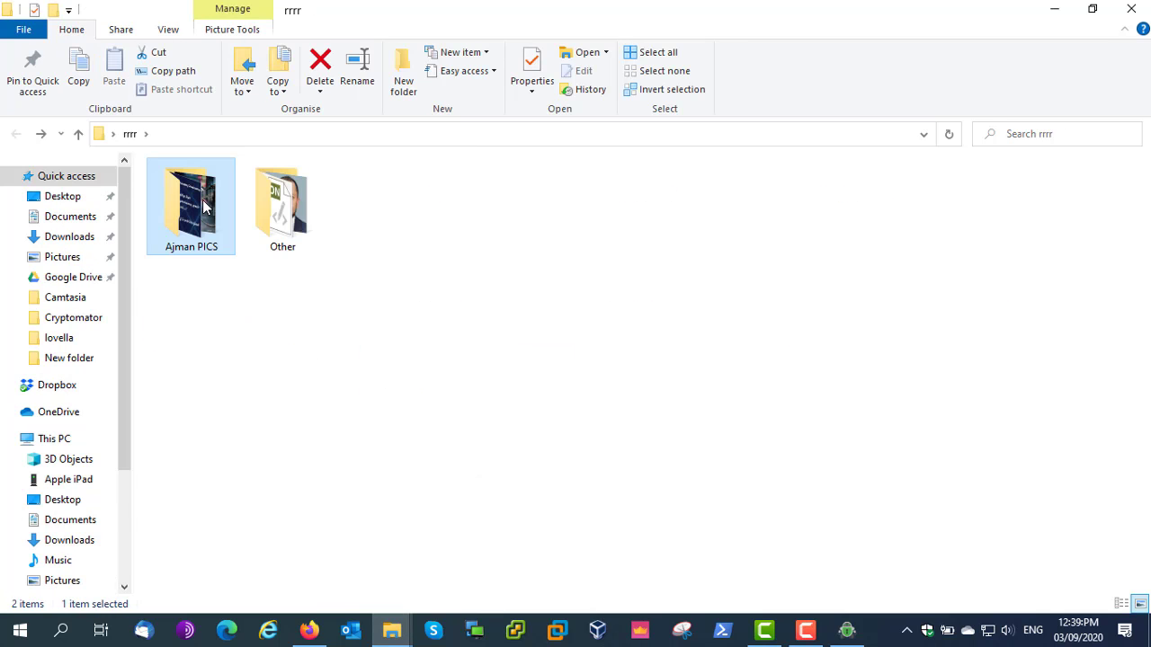
right_click(203, 207)
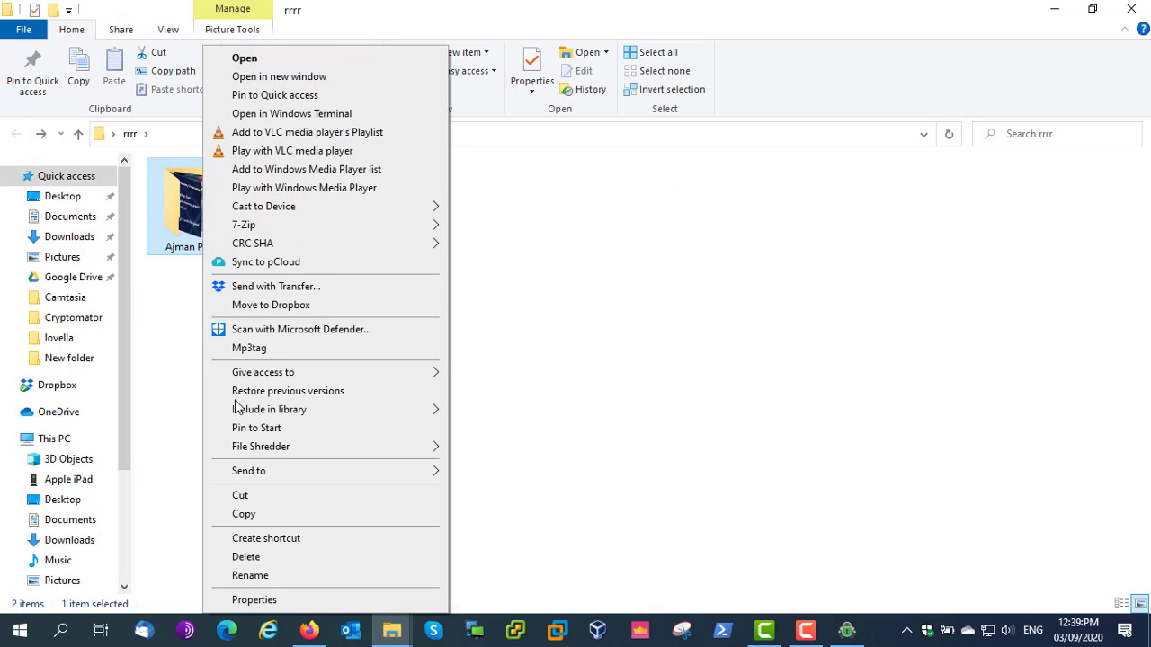
click(257, 499)
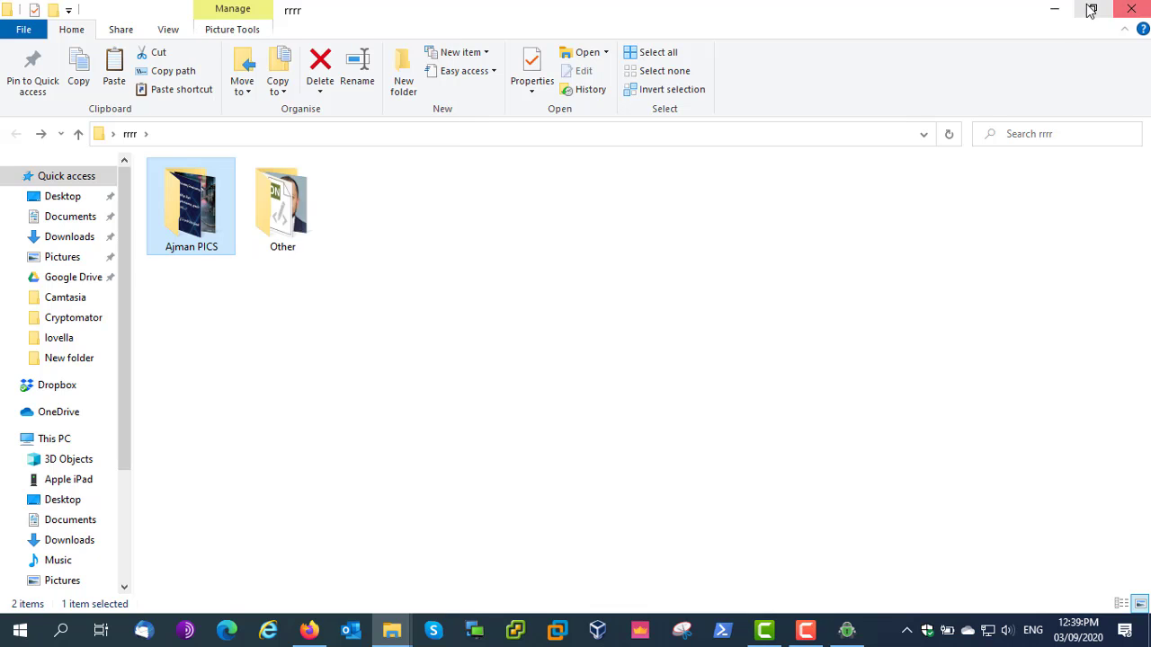
click(1052, 11)
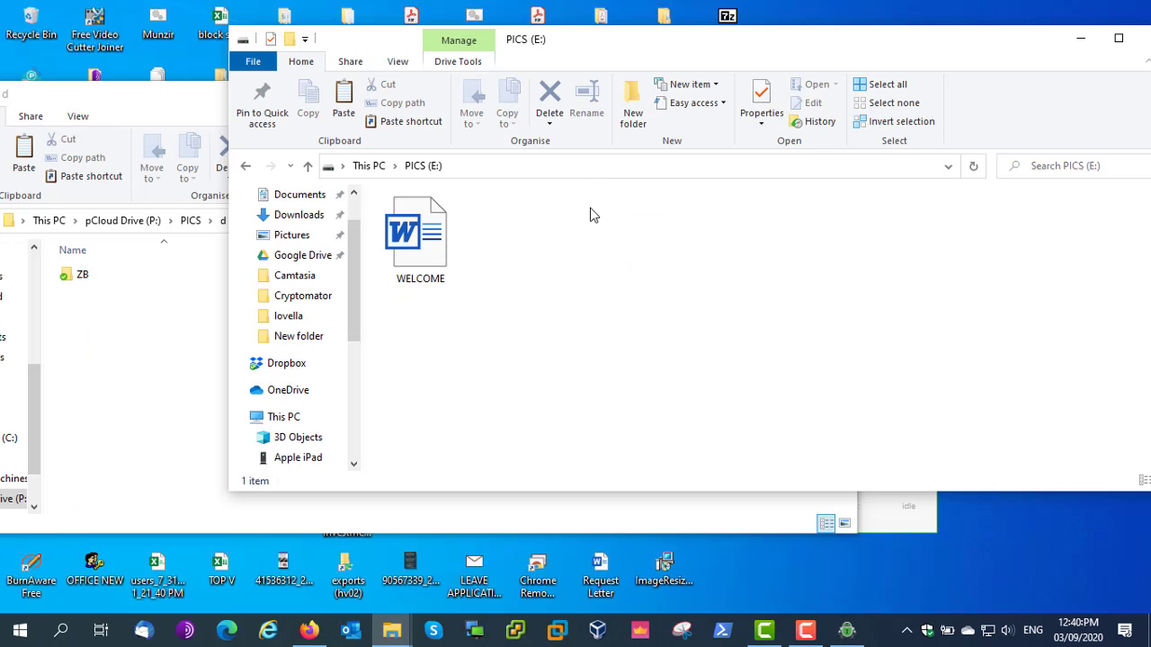
right_click(669, 382)
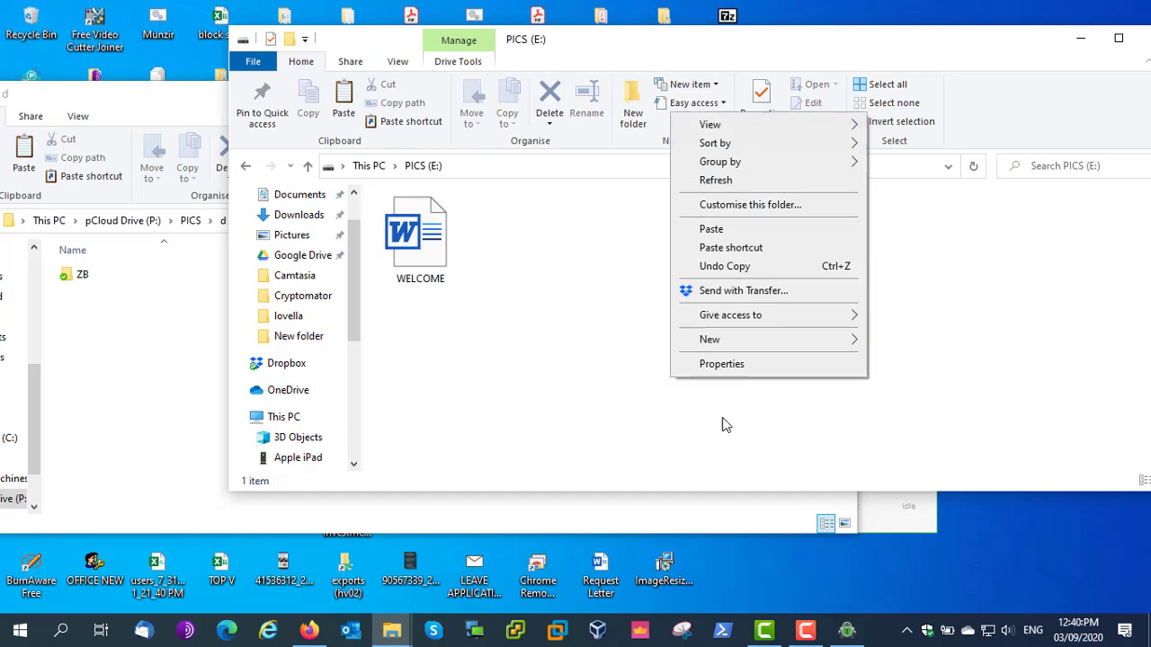
click(712, 229)
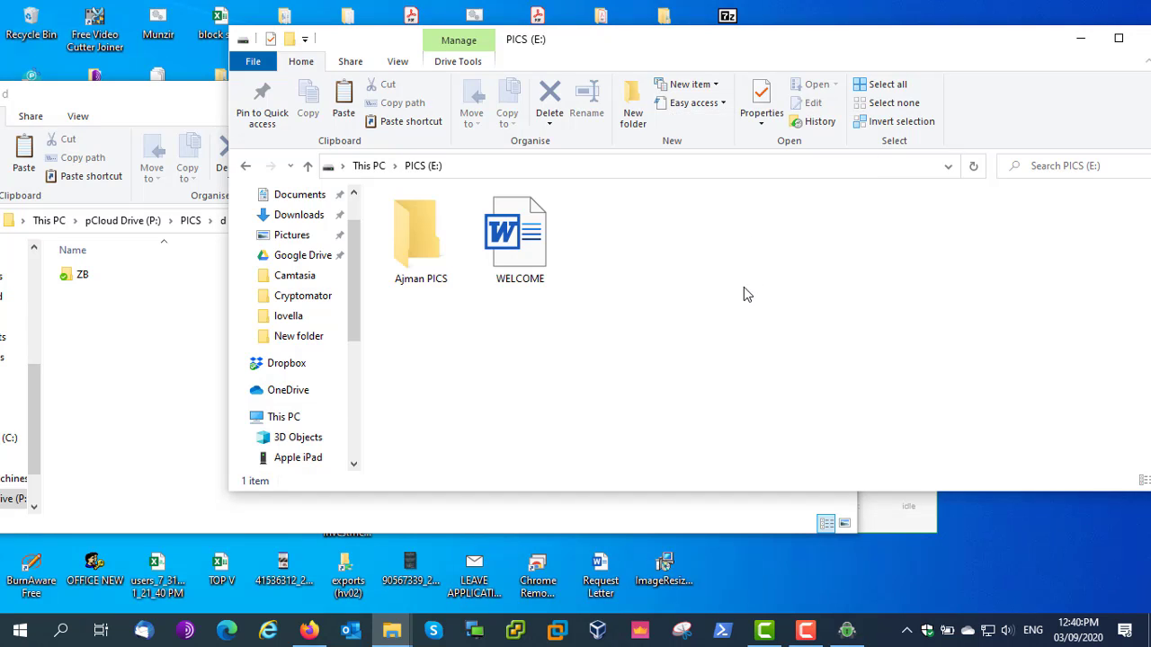
Arrange the pCloud PICS\d folder window beside the PICS (E:) window.
click(184, 441)
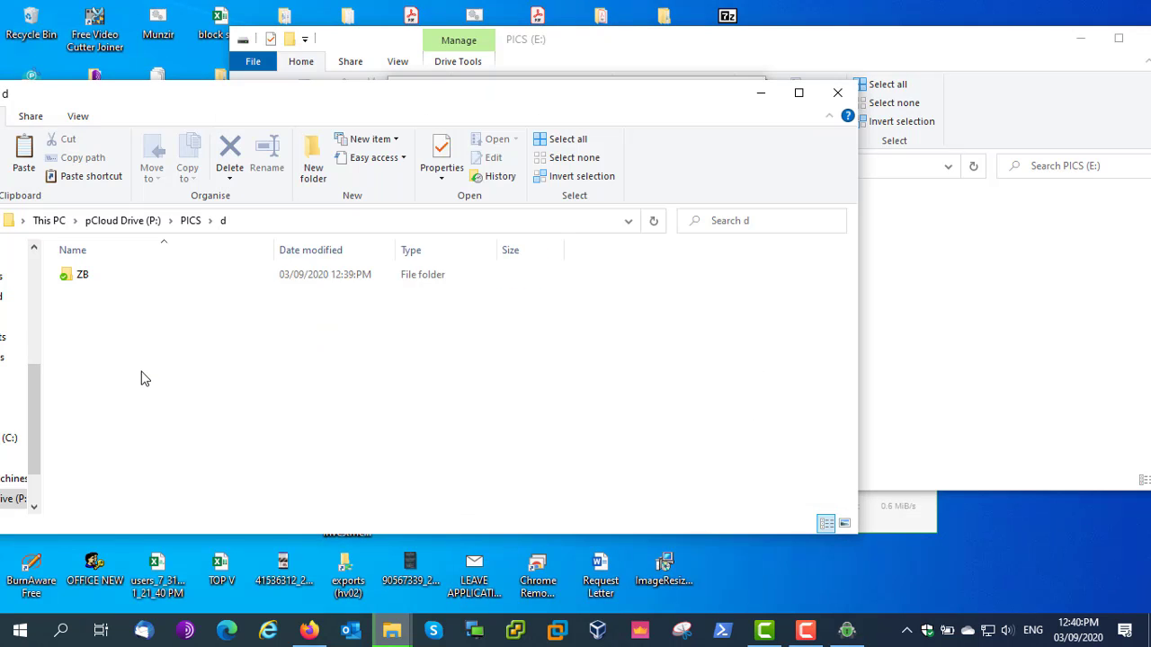
drag(164, 120, 295, 109)
drag(490, 102, 265, 85)
click(855, 331)
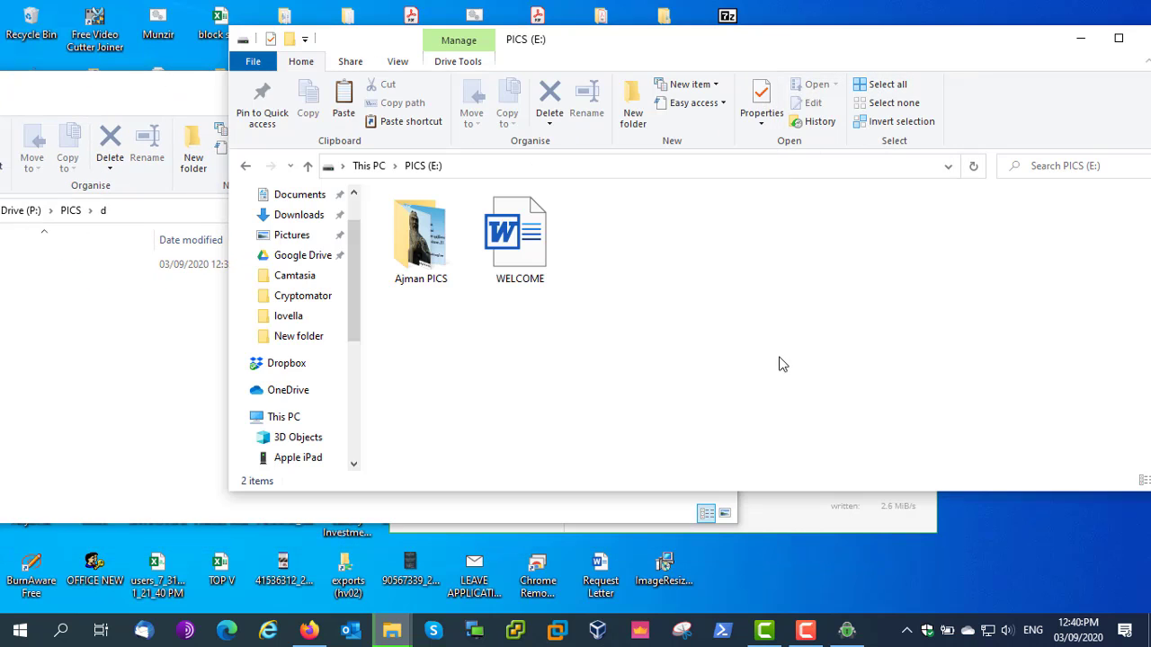
click(168, 297)
drag(195, 97, 355, 72)
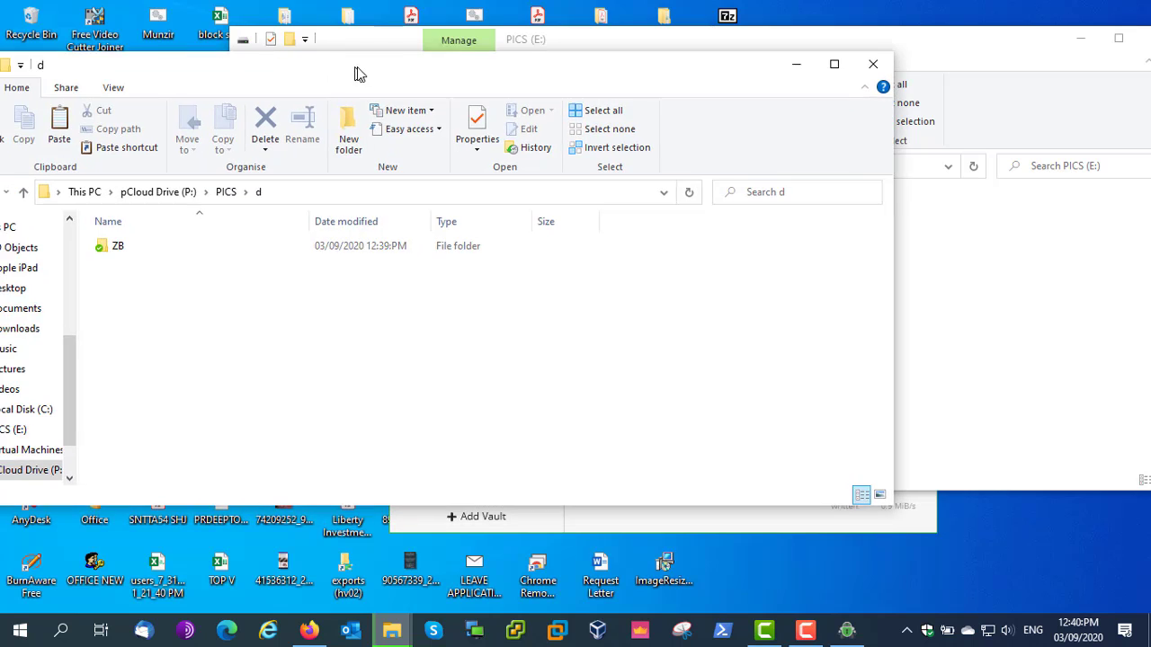
Refresh the d folder and switch its view to Large icons.
right_click(170, 316)
click(223, 376)
right_click(239, 316)
mouse_move(392, 336)
click(482, 342)
Open the HB folder and its VX74HXFGV7YCA46F67SWTHVA7SBQRM subfolder to see the encrypted files.
click(141, 269)
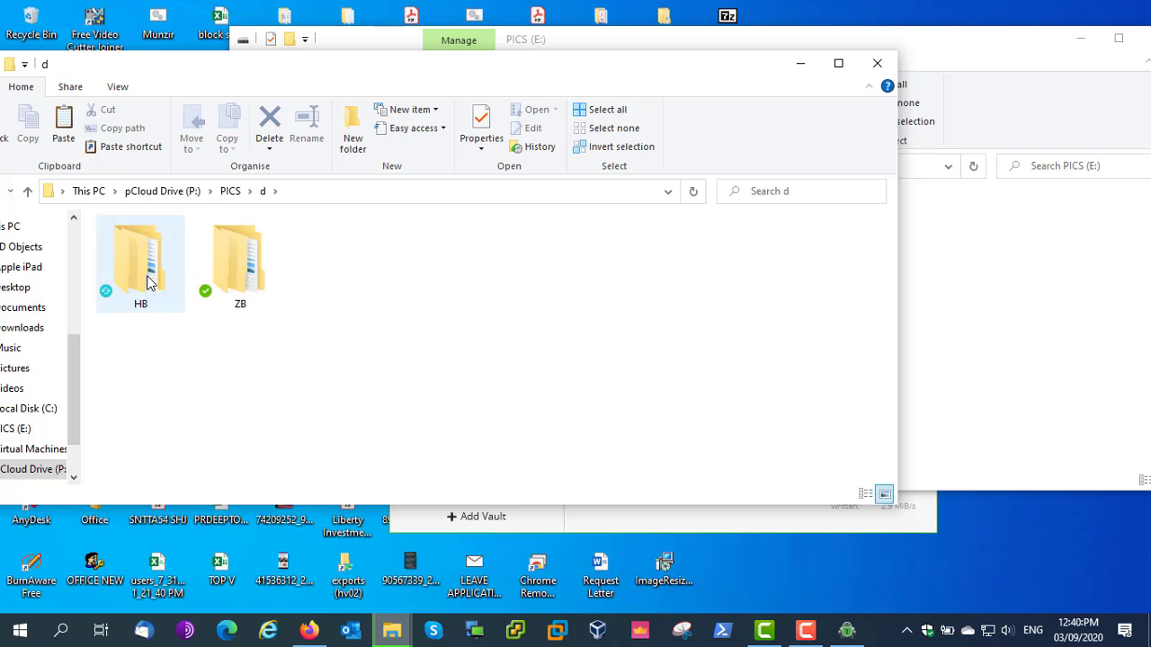
double_click(141, 269)
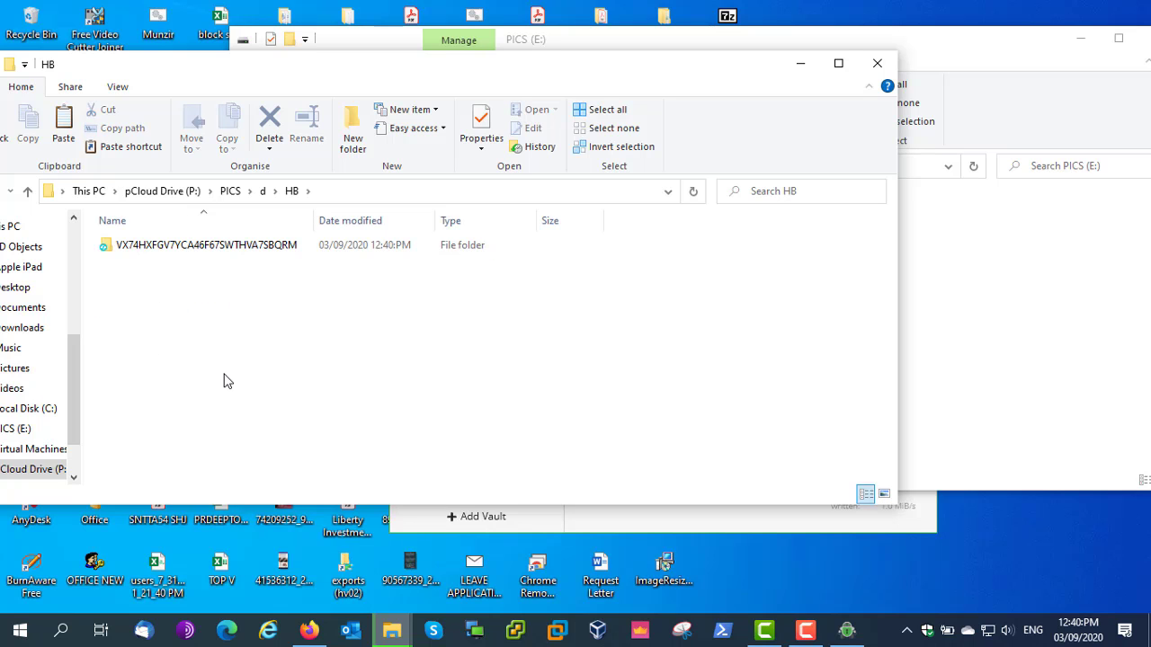
click(219, 252)
double_click(219, 252)
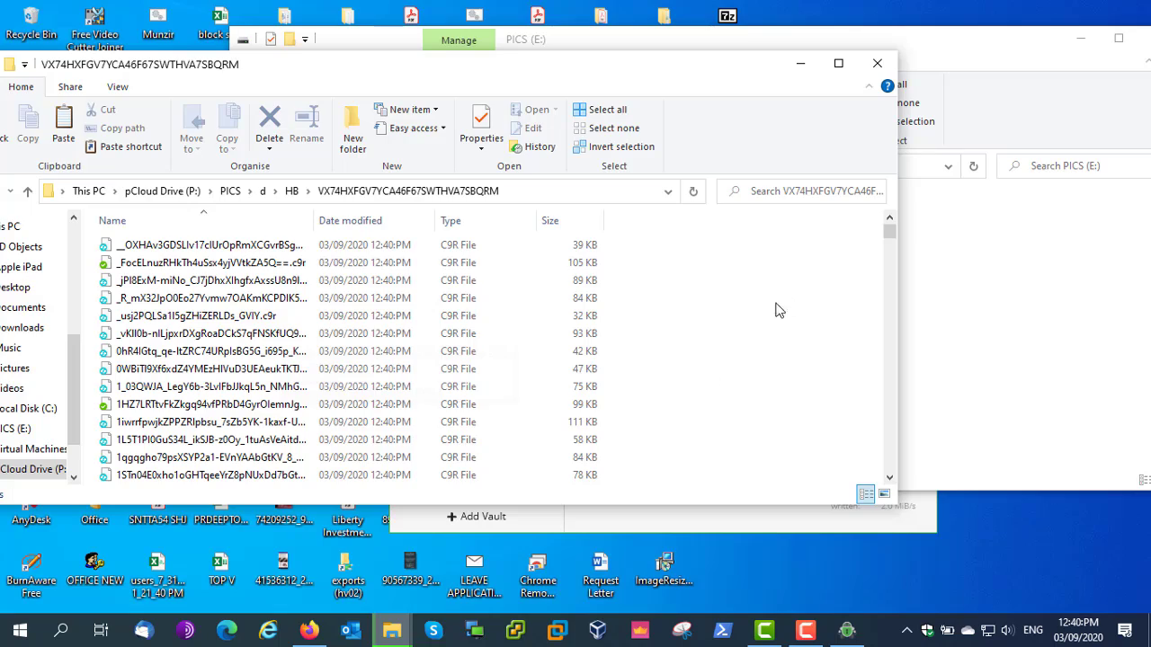
drag(891, 234, 891, 493)
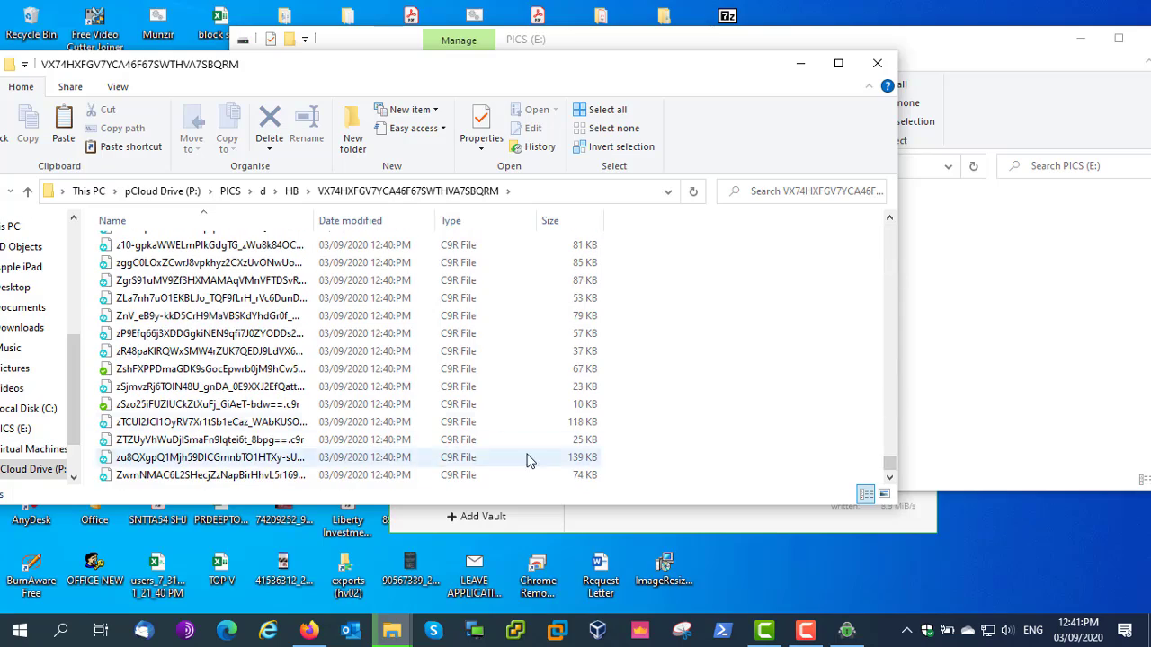
scroll(591, 437, up, 15)
drag(892, 425, 891, 234)
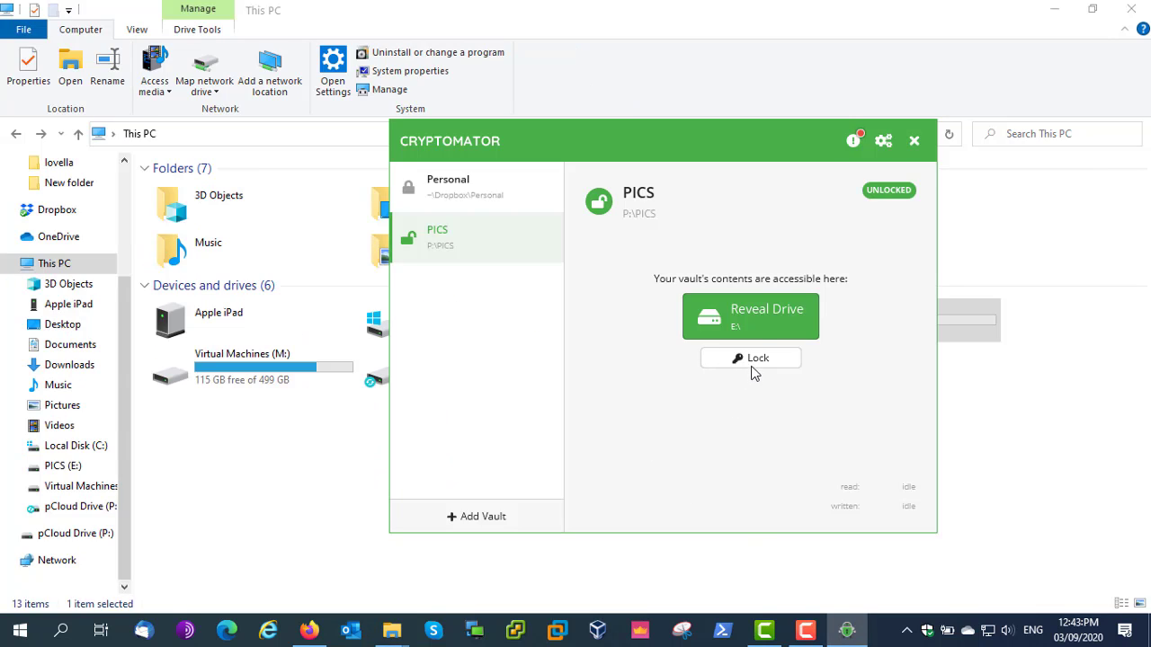
Lock the PICS vault in Cryptomator, then return to File Explorer.
drag(622, 144, 476, 112)
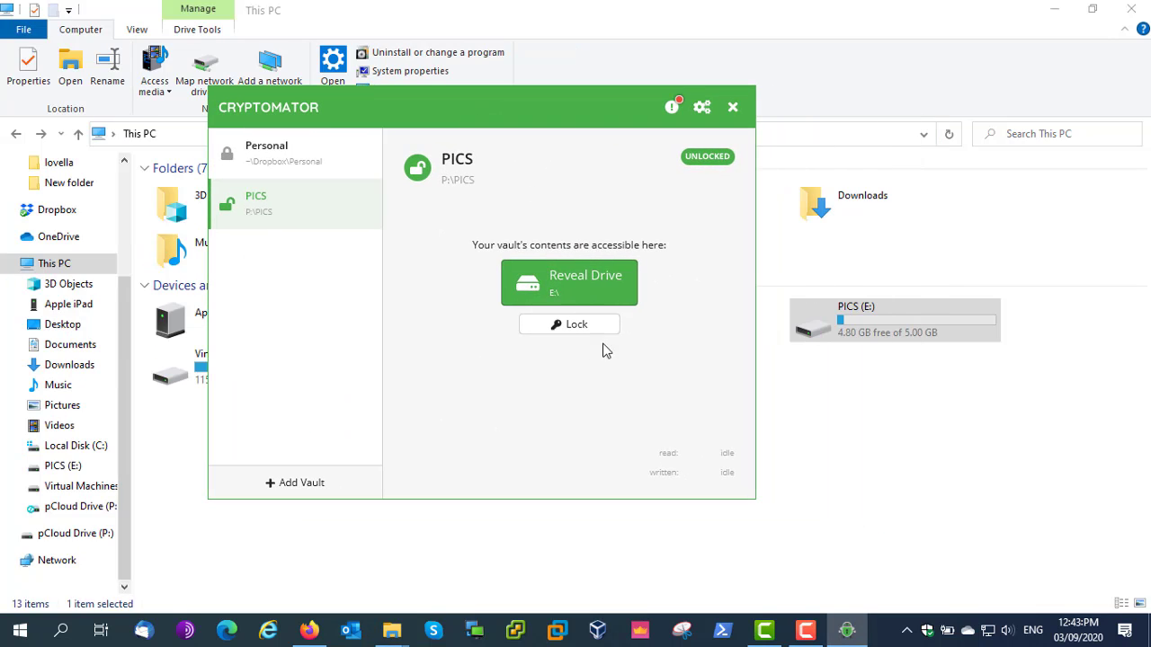
click(575, 326)
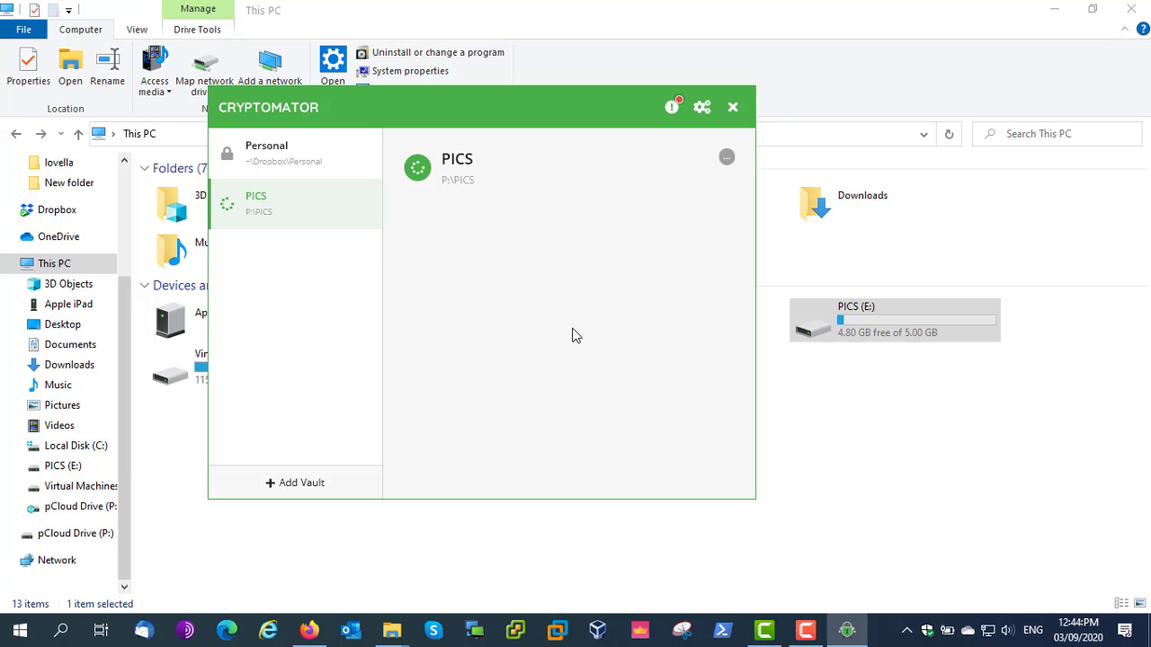
click(856, 432)
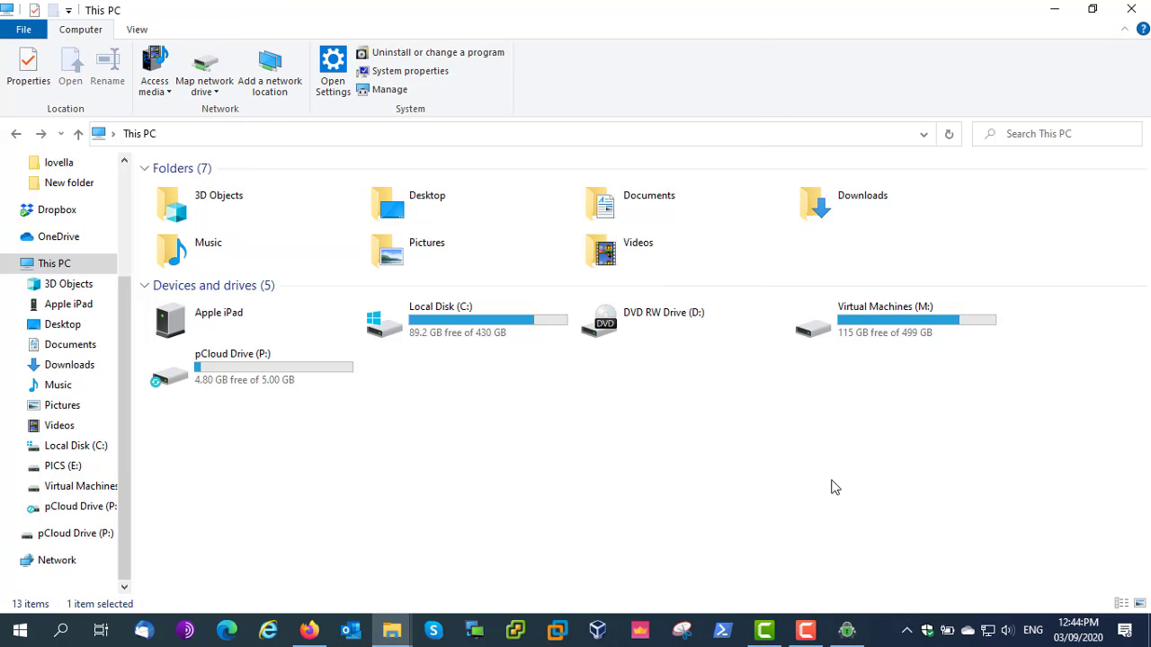